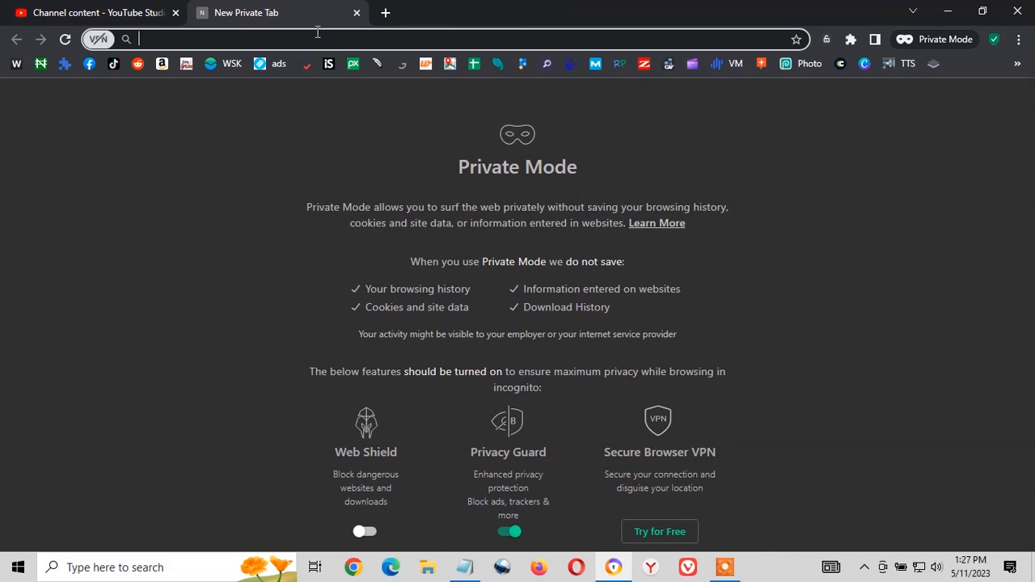
# Go to blogger.com.
pyautogui.write('bo')
pyautogui.press('BackSpace')
pyautogui.press('BackSpace')
pyautogui.write('b')
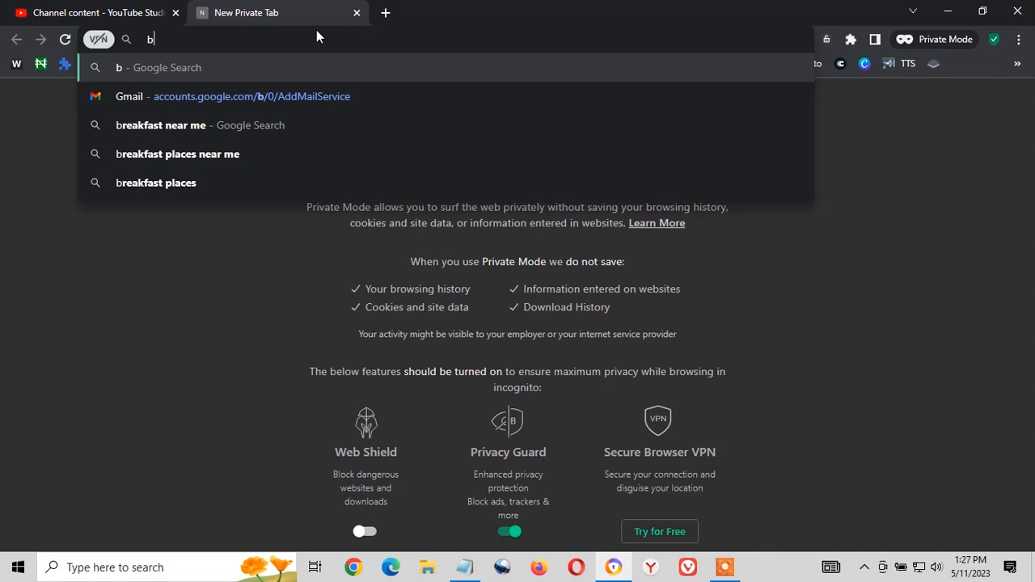
pyautogui.write('logger.')
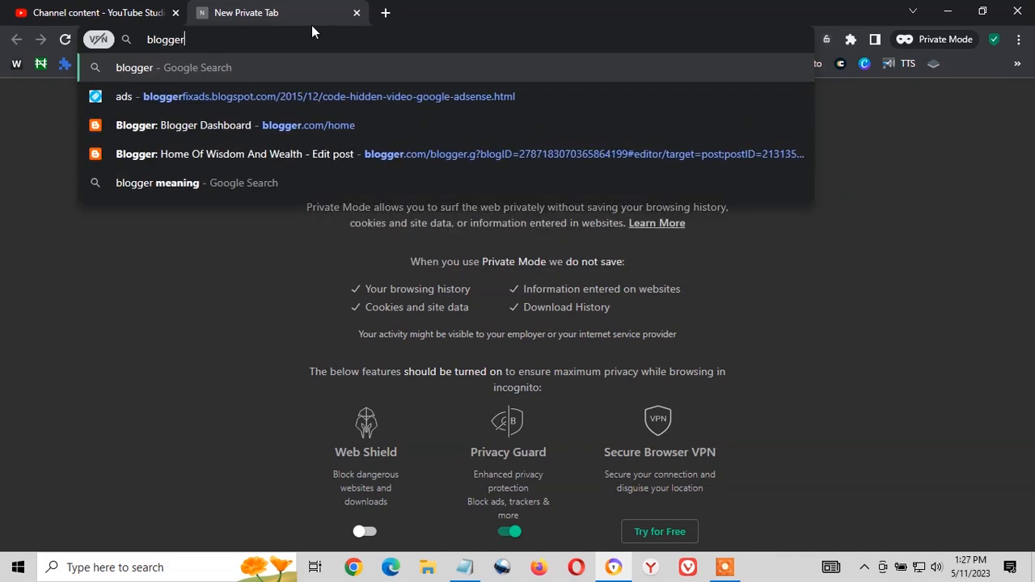
pyautogui.write('com')
pyautogui.press('Return')
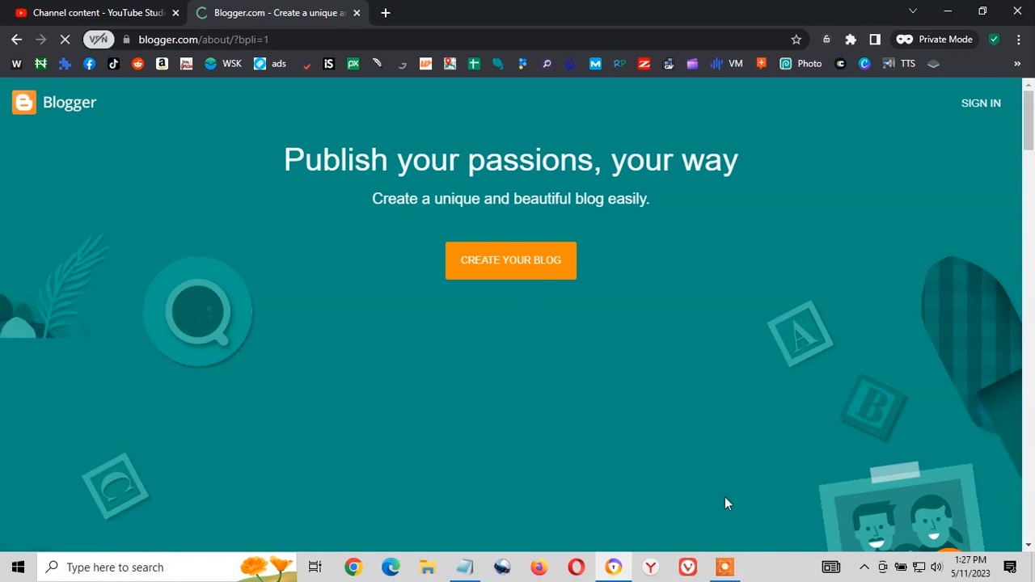
pyautogui.click(725, 567)
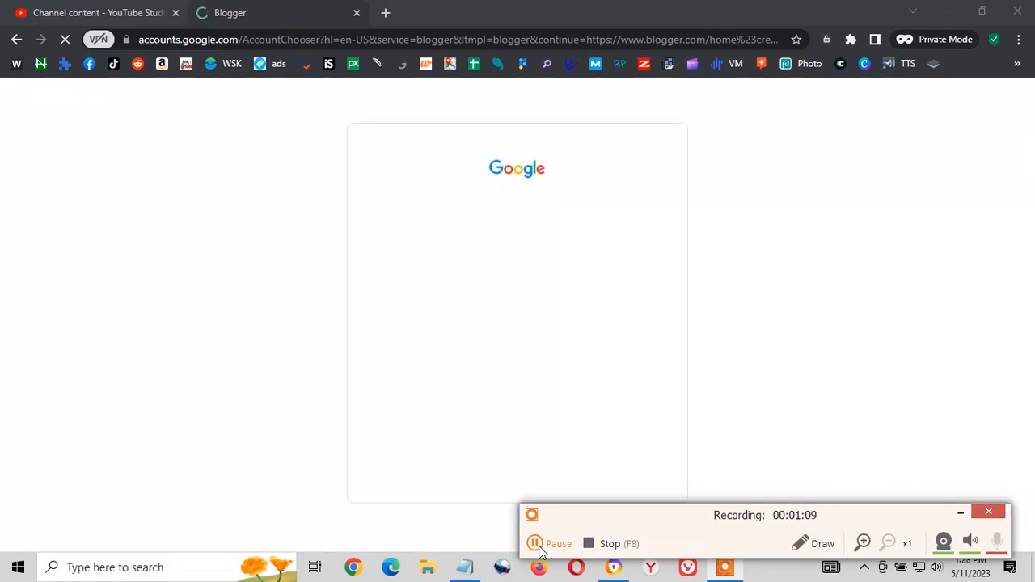
pyautogui.click(535, 544)
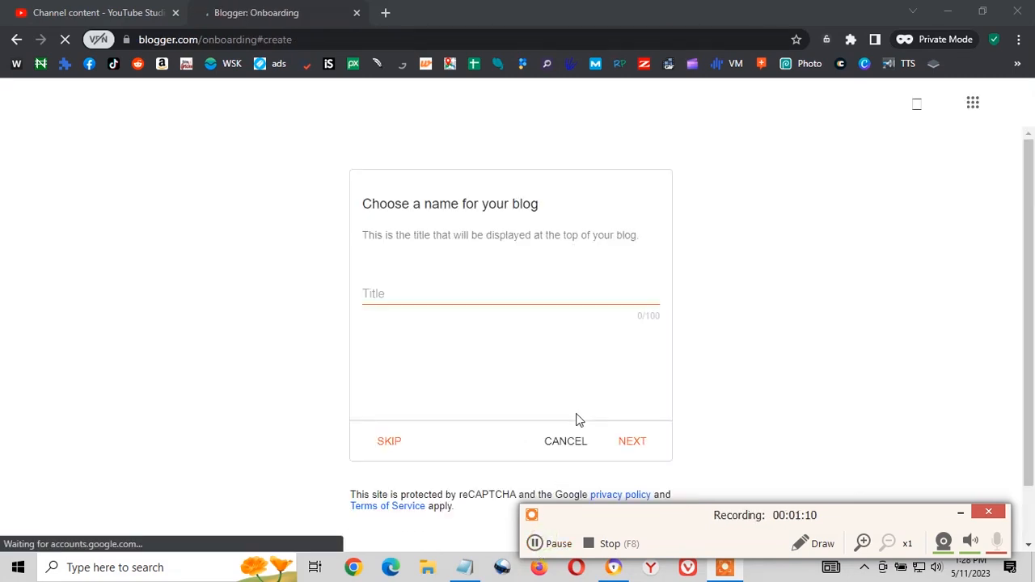
# Title the new blog "John Stream Tech", copy the title, and continue to the blog address.
pyautogui.click(520, 293)
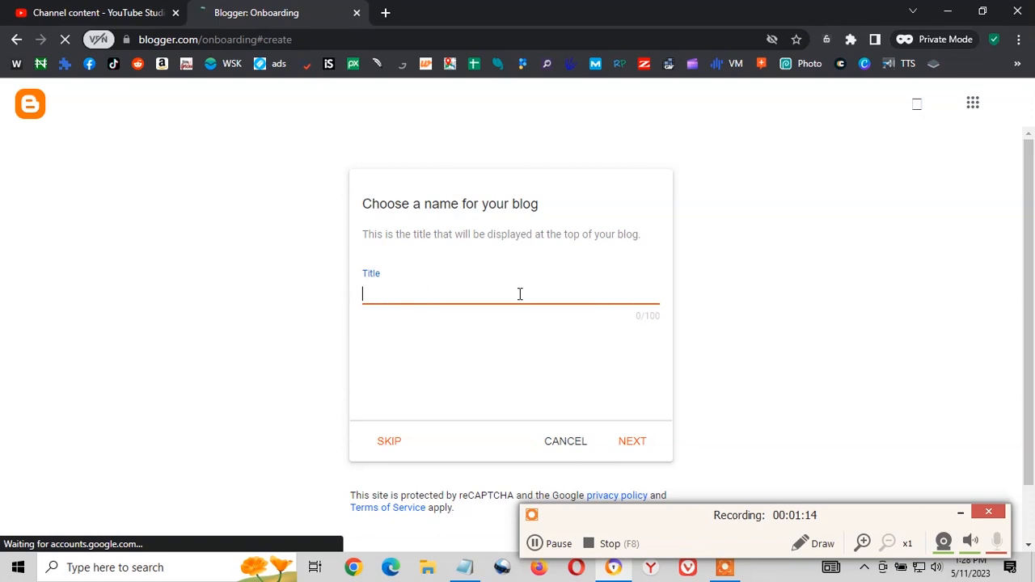
pyautogui.write('John Stree')
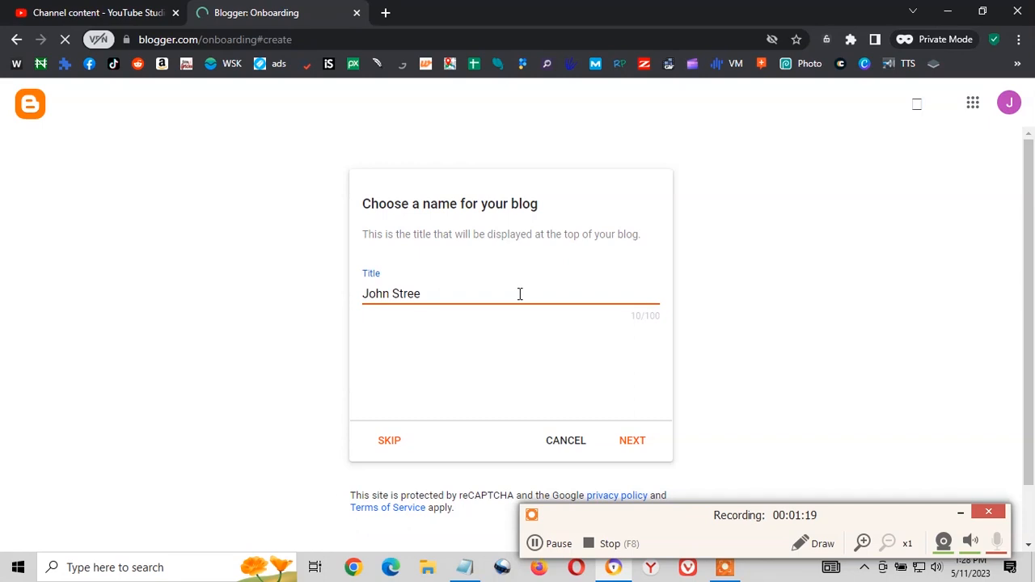
pyautogui.press('BackSpace')
pyautogui.write('am Tech')
pyautogui.hotkey('ctrl', 'a')
pyautogui.hotkey('ctrl', 'c')
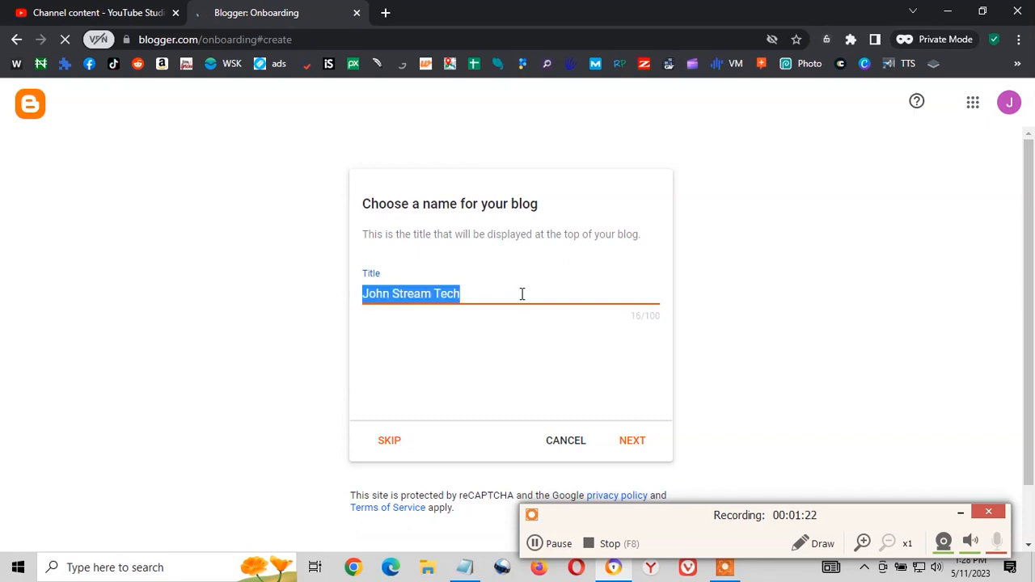
pyautogui.scroll(-3, 582, 421)
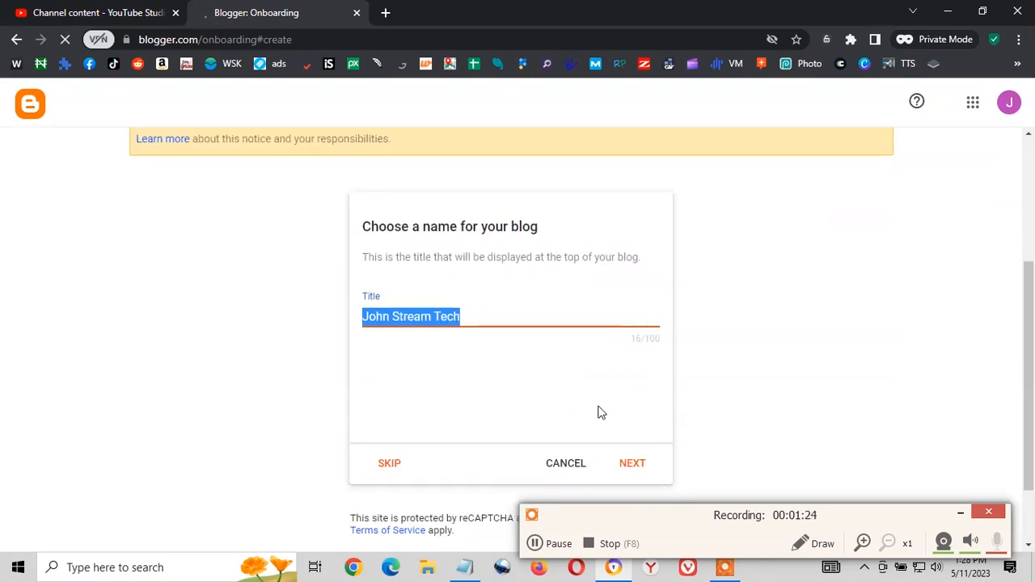
pyautogui.click(640, 461)
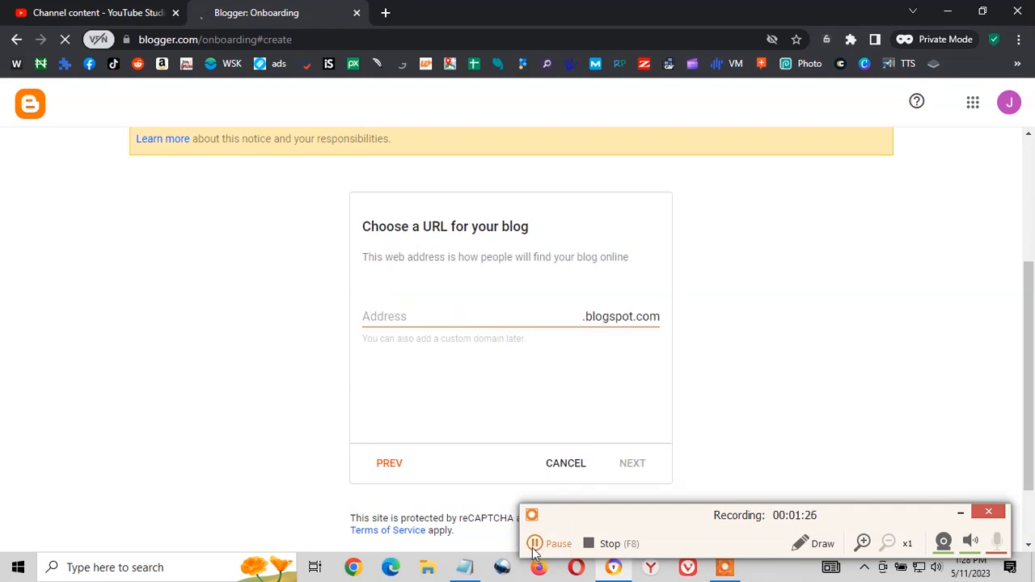
# Set the blog address to JohnStreamTech.blogspot.com, using the copied title without its spaces, and continue.
pyautogui.click(480, 314)
pyautogui.hotkey('ctrl', 'v')
pyautogui.click(435, 314)
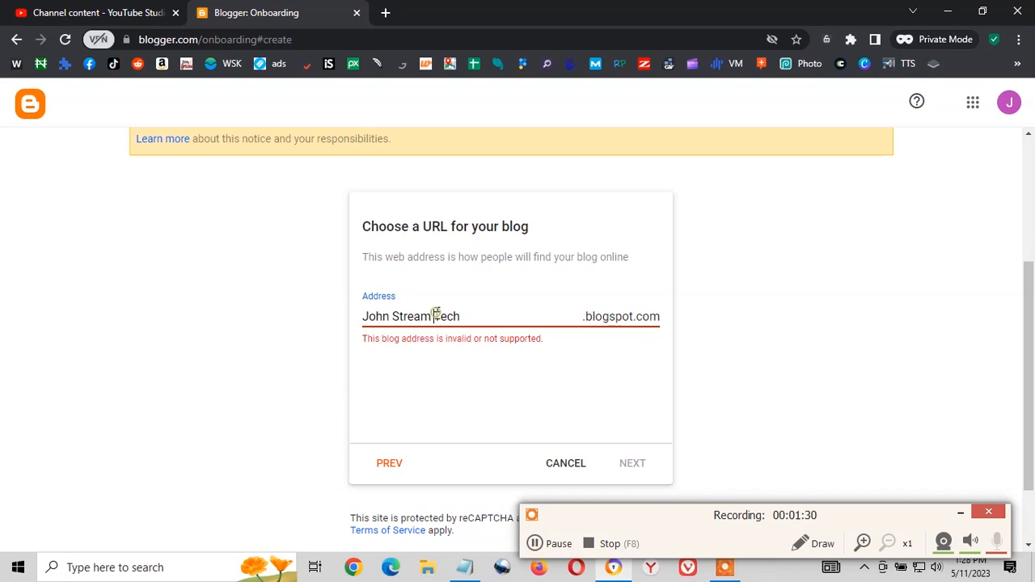
pyautogui.press('BackSpace')
pyautogui.click(392, 315)
pyautogui.press('BackSpace')
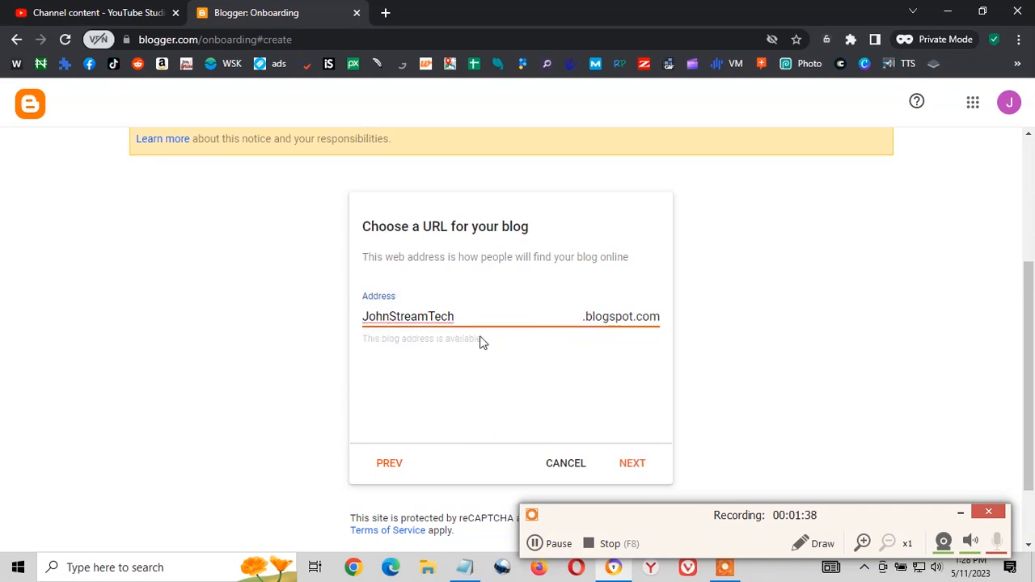
pyautogui.click(629, 459)
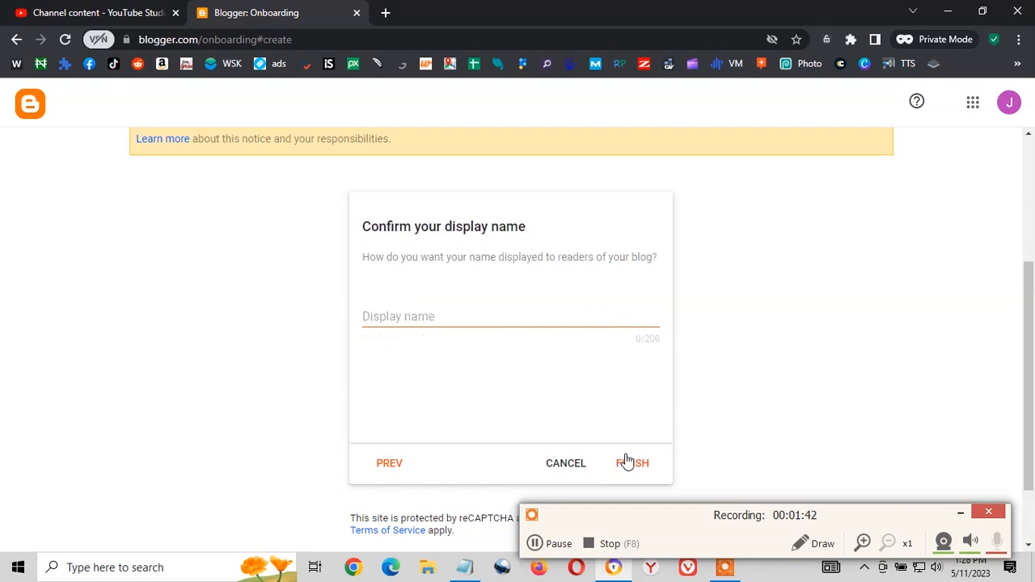
# Enter the author's display name without the word "Tech" and finish creating the blog.
pyautogui.click(580, 318)
pyautogui.write('John Stream Tech')
pyautogui.press('BackSpace')
pyautogui.press('BackSpace')
pyautogui.press('BackSpace')
pyautogui.press('BackSpace')
pyautogui.press('BackSpace')
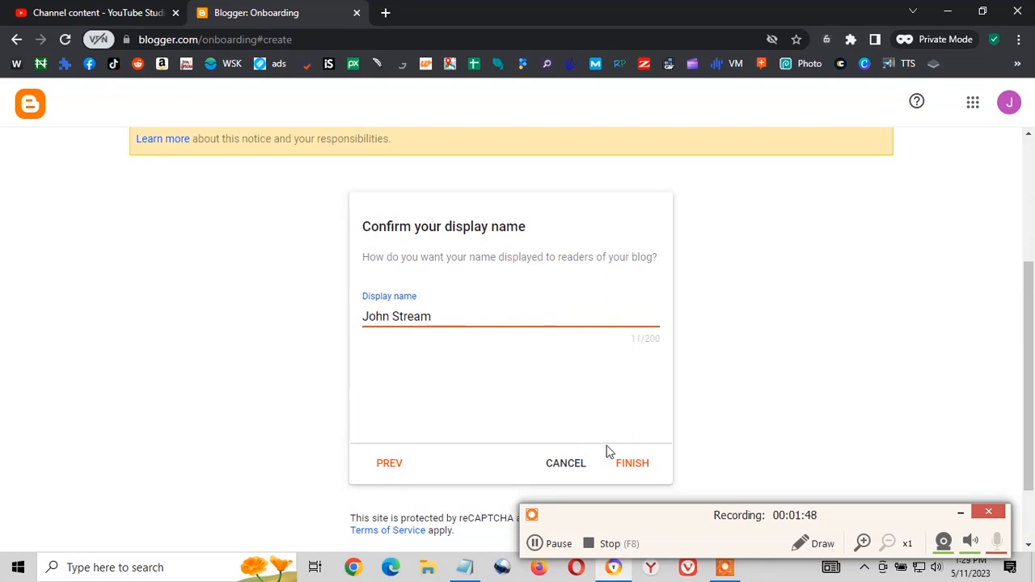
pyautogui.click(635, 472)
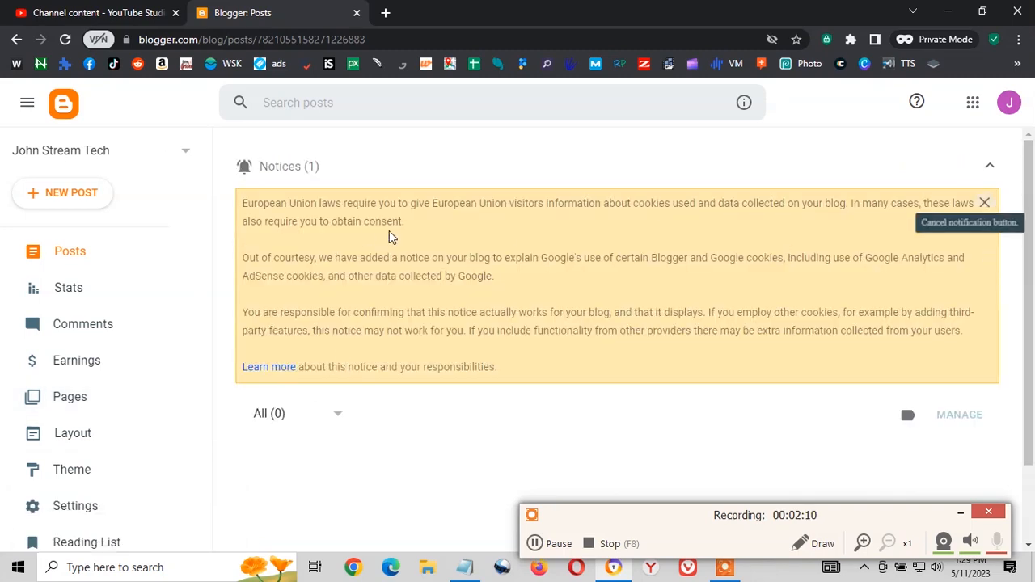
# Dismiss the European Union cookie notice above the blog's posts.
pyautogui.moveTo(245, 201); pyautogui.dragTo(578, 409)
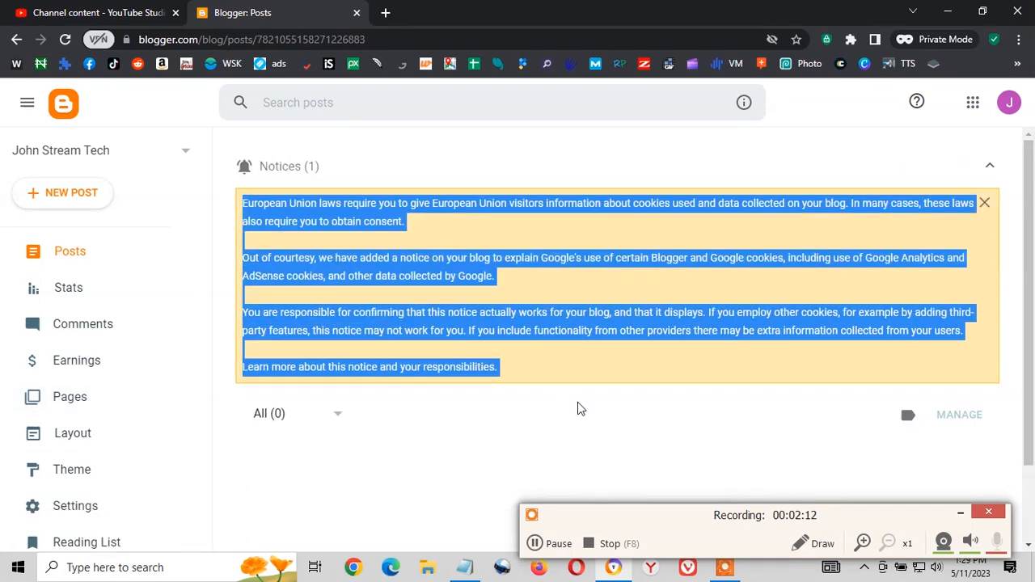
pyautogui.click(982, 201)
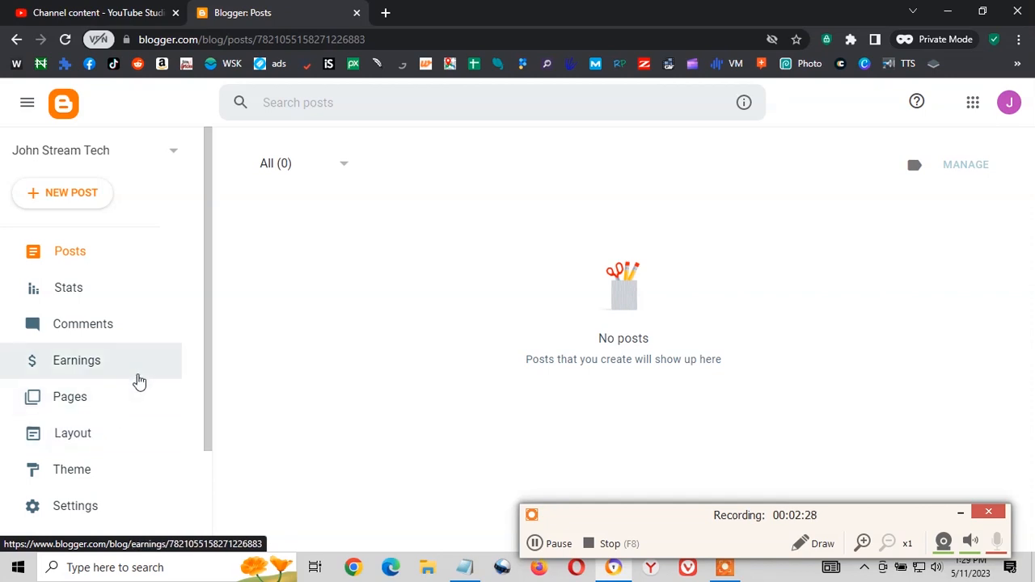
# Open the blog's theme settings and examine the gallery of ready-made themes, including Contempo, Soho, Emporio, Notable and Simple.
pyautogui.click(100, 470)
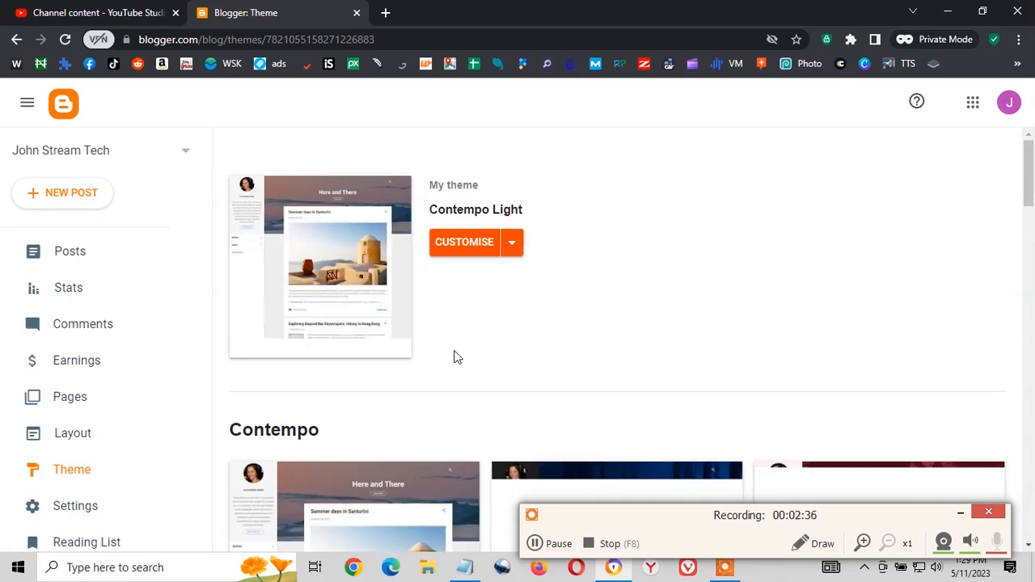
pyautogui.scroll(-8, 437, 361)
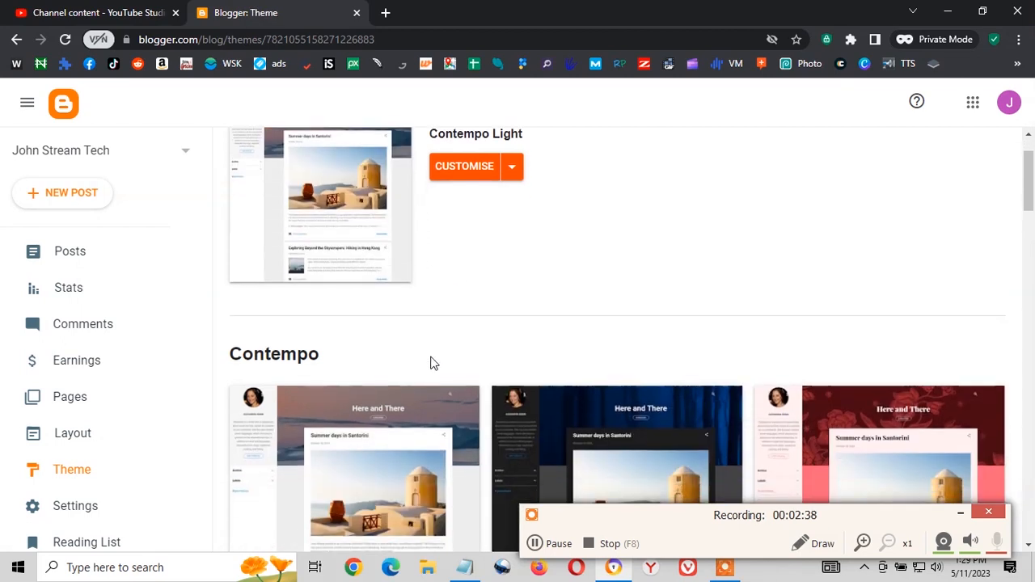
pyautogui.scroll(-4, 433, 364)
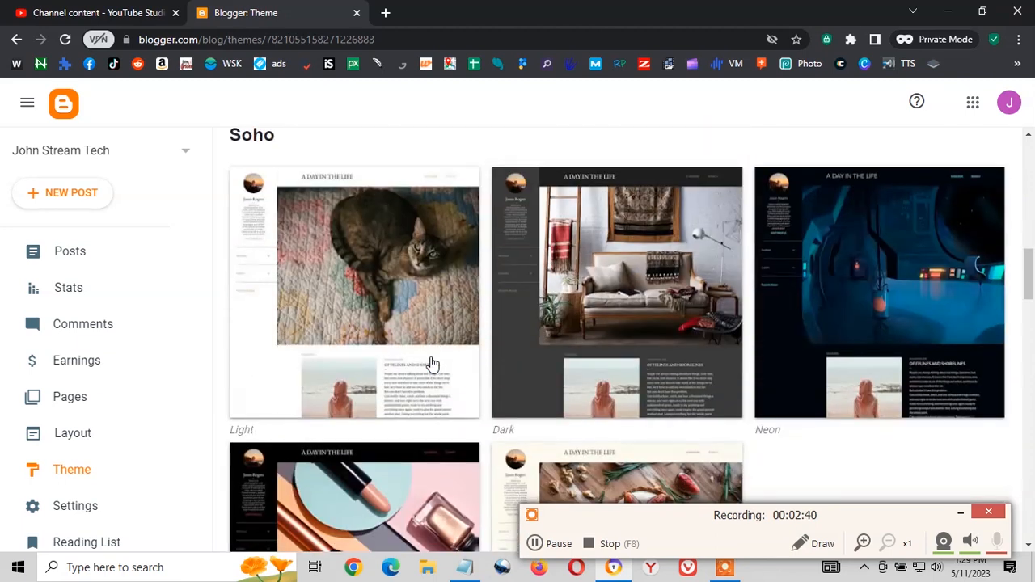
pyautogui.scroll(-10, 432, 364)
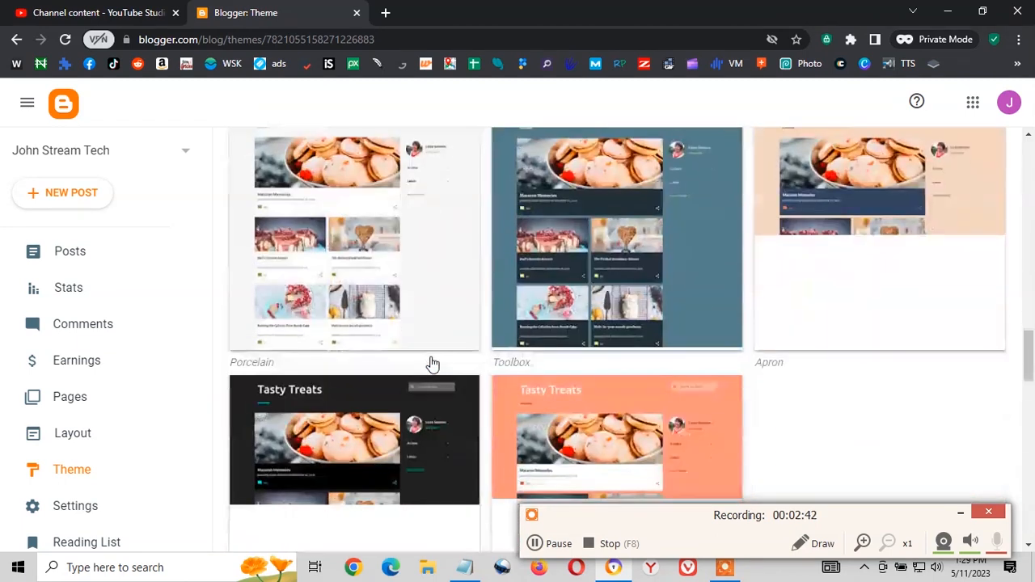
pyautogui.scroll(-4, 432, 364)
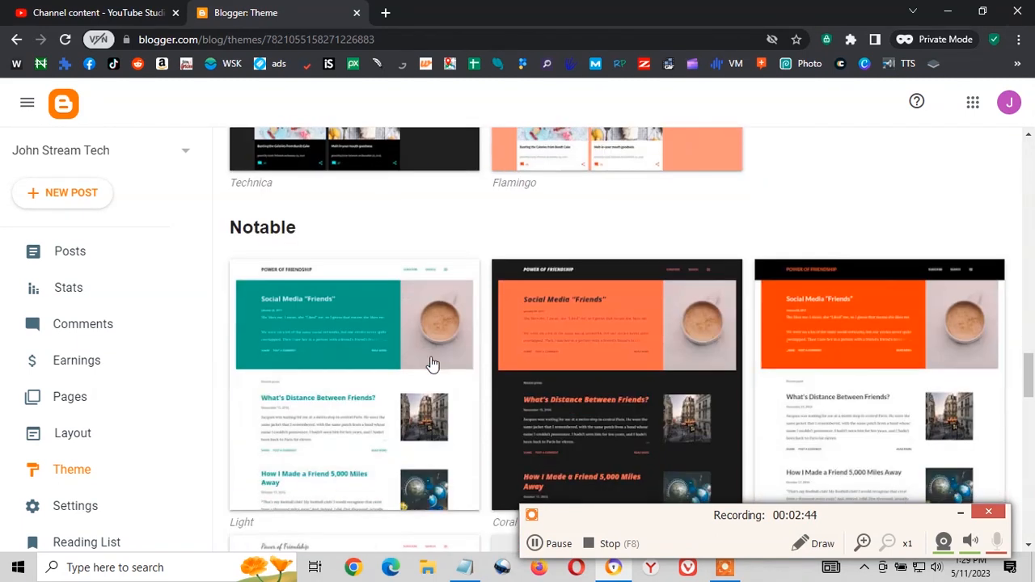
pyautogui.scroll(-10, 432, 364)
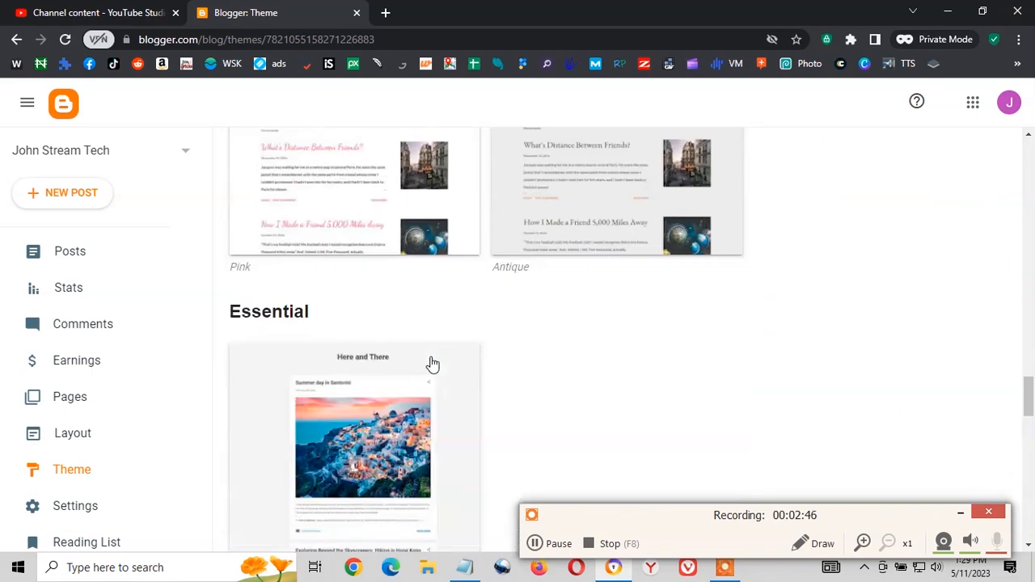
pyautogui.scroll(-10, 433, 364)
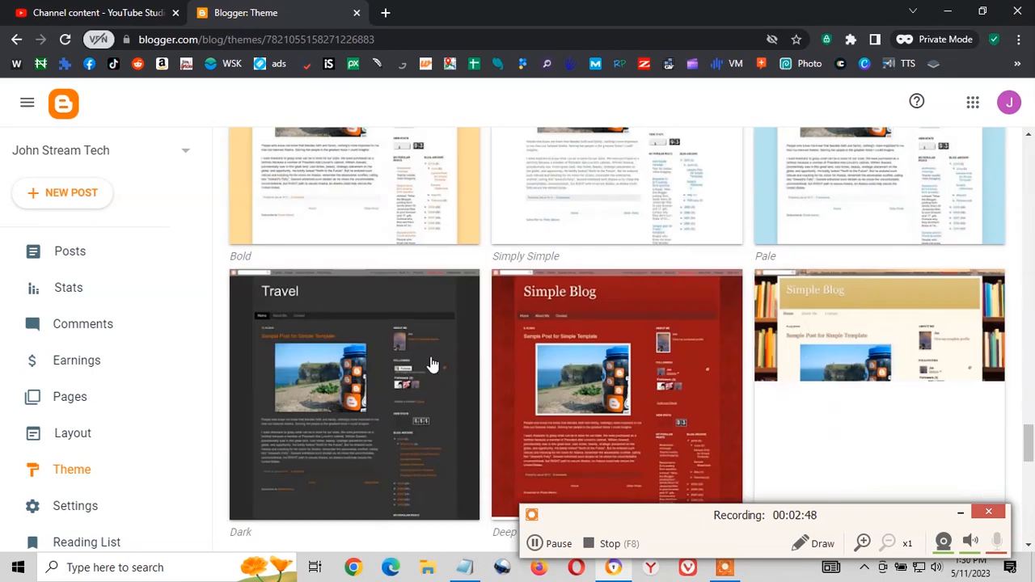
pyautogui.scroll(-3, 432, 364)
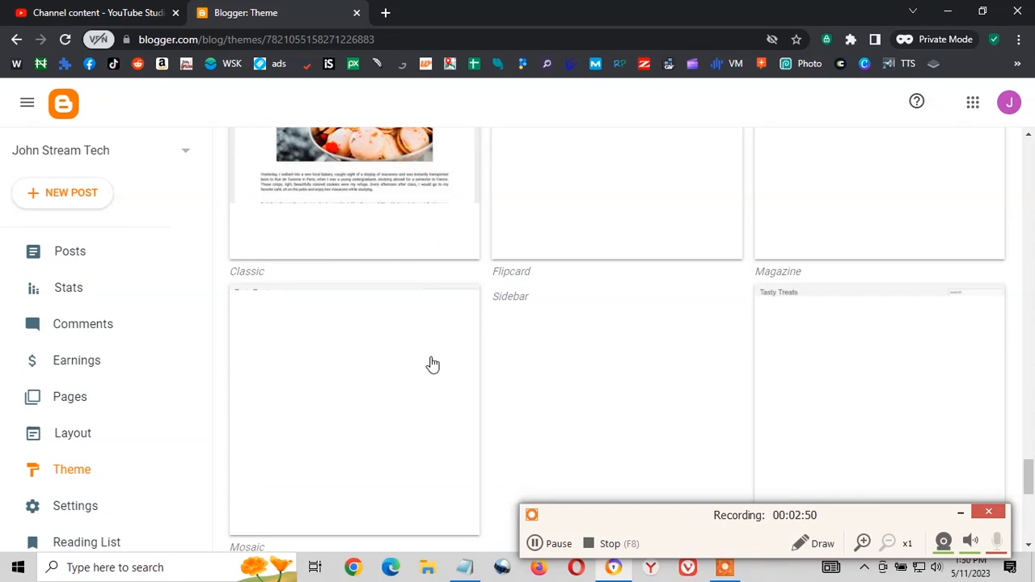
pyautogui.scroll(-3, 432, 364)
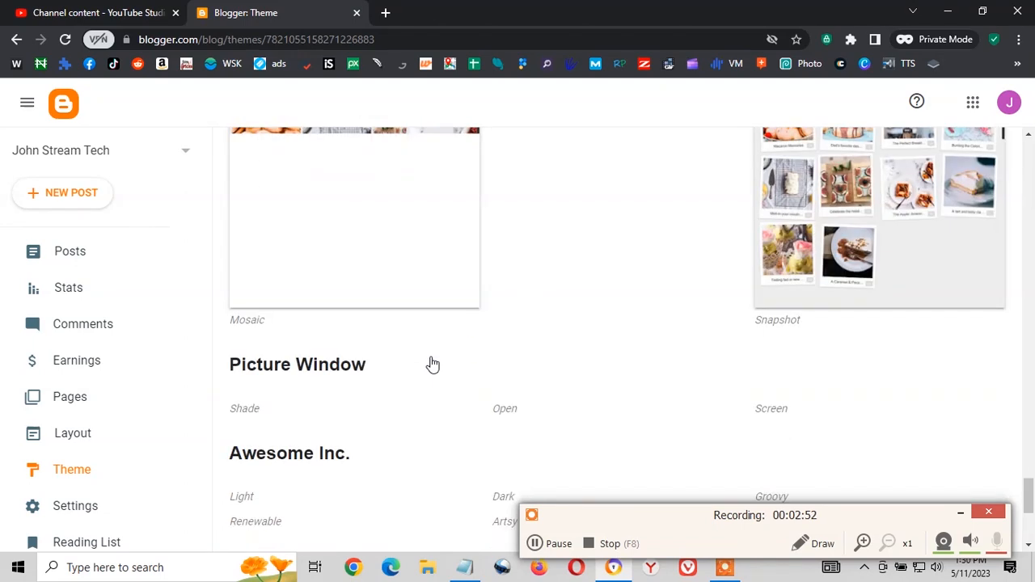
pyautogui.scroll(-4, 430, 363)
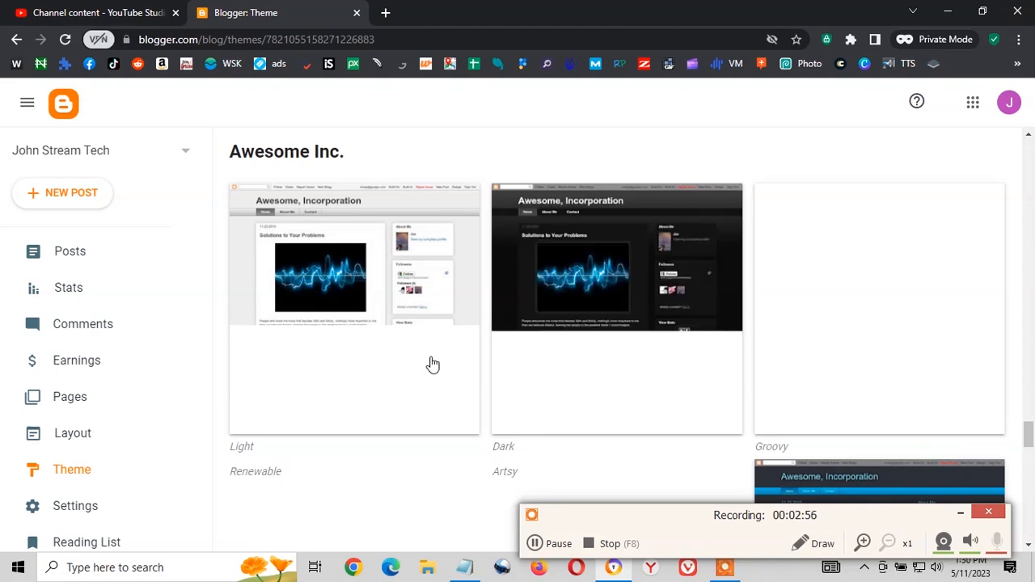
pyautogui.scroll(10, 436, 347)
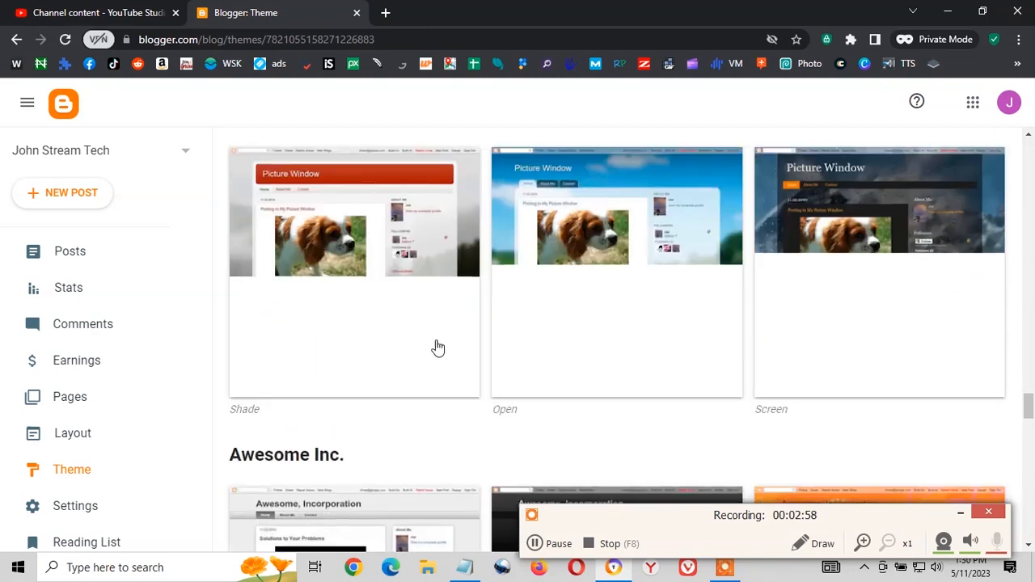
pyautogui.scroll(15, 436, 346)
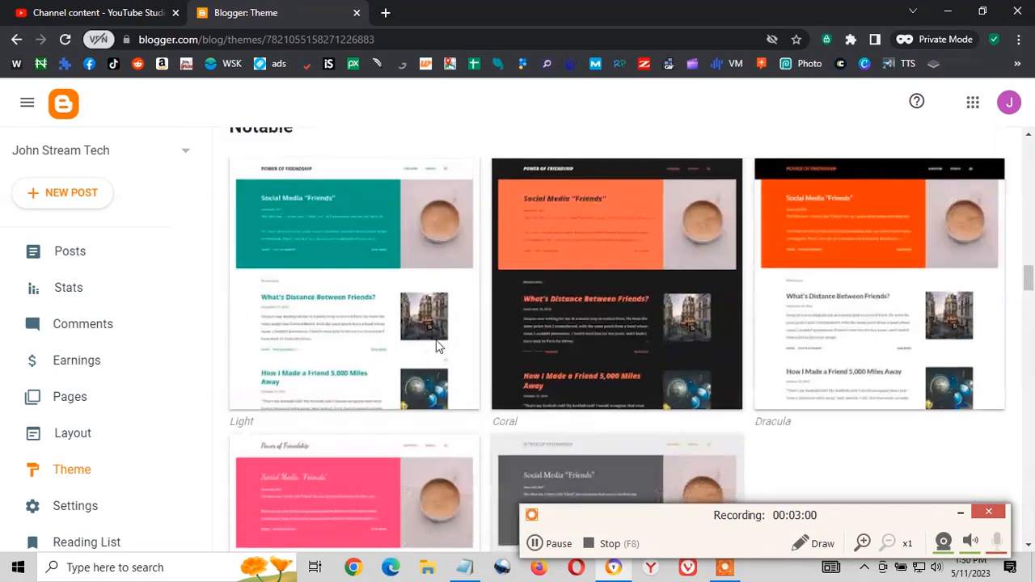
pyautogui.scroll(5, 436, 343)
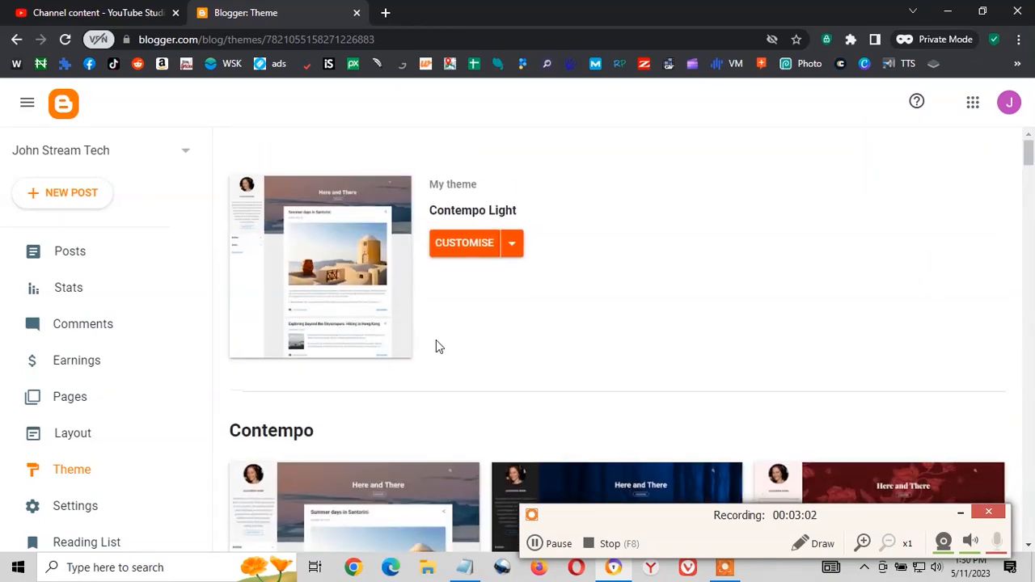
pyautogui.scroll(-4, 436, 343)
pyautogui.scroll(-1, 436, 346)
pyautogui.scroll(5, 436, 346)
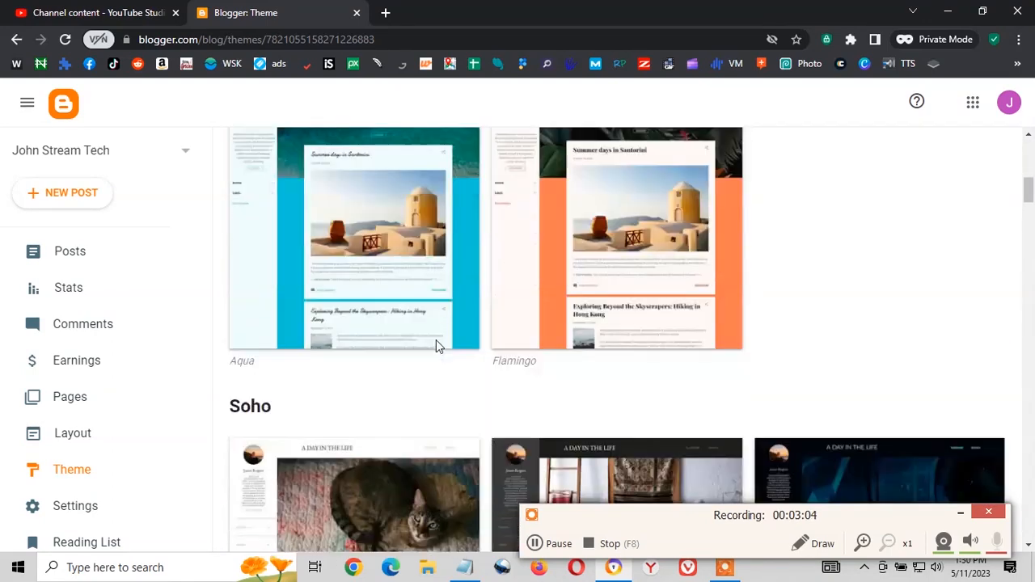
pyautogui.scroll(2, 436, 346)
pyautogui.scroll(-7, 435, 346)
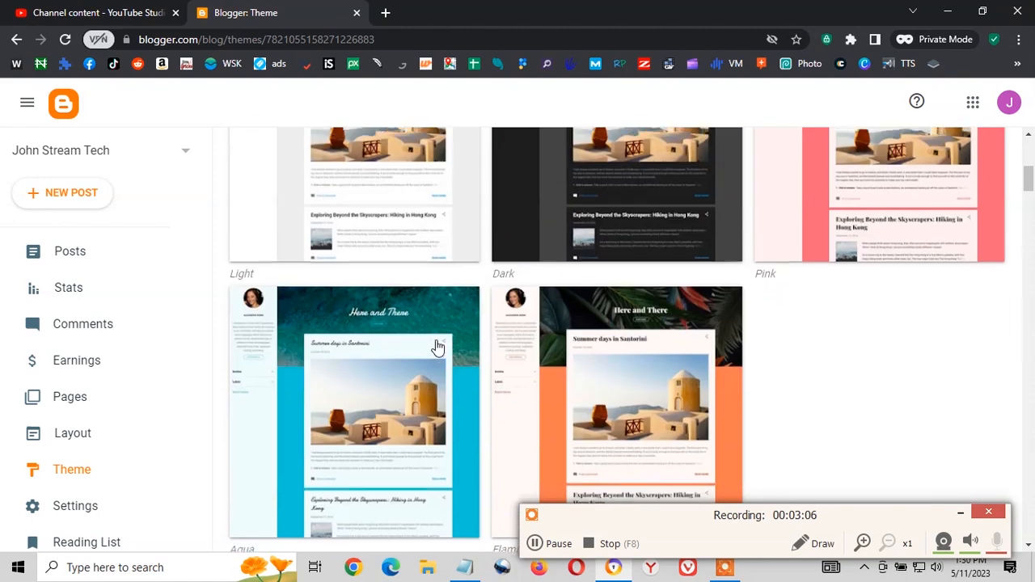
pyautogui.scroll(5, 436, 346)
pyautogui.scroll(2, 436, 346)
pyautogui.scroll(-15, 436, 346)
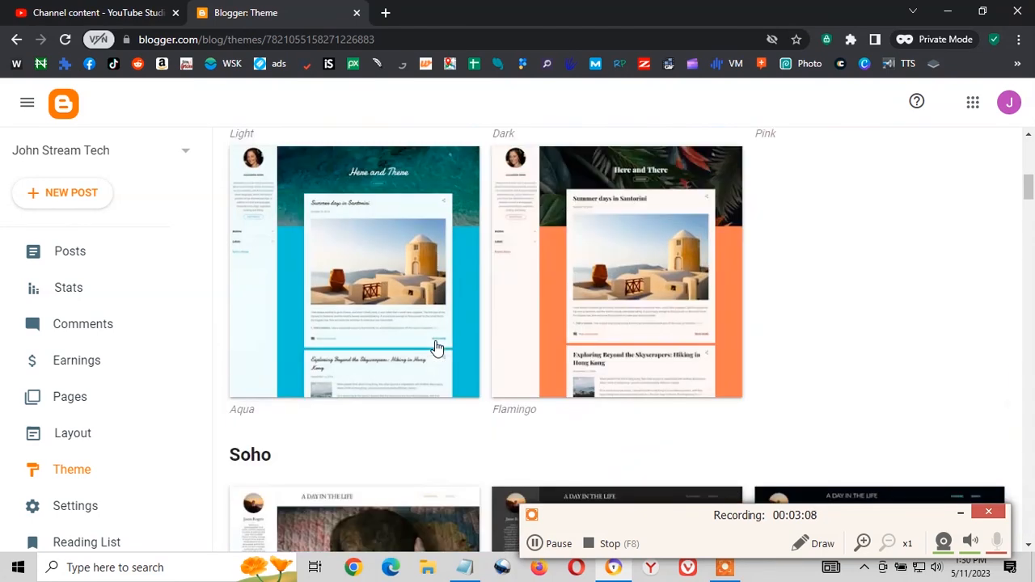
pyautogui.scroll(-7, 435, 348)
pyautogui.scroll(7, 436, 348)
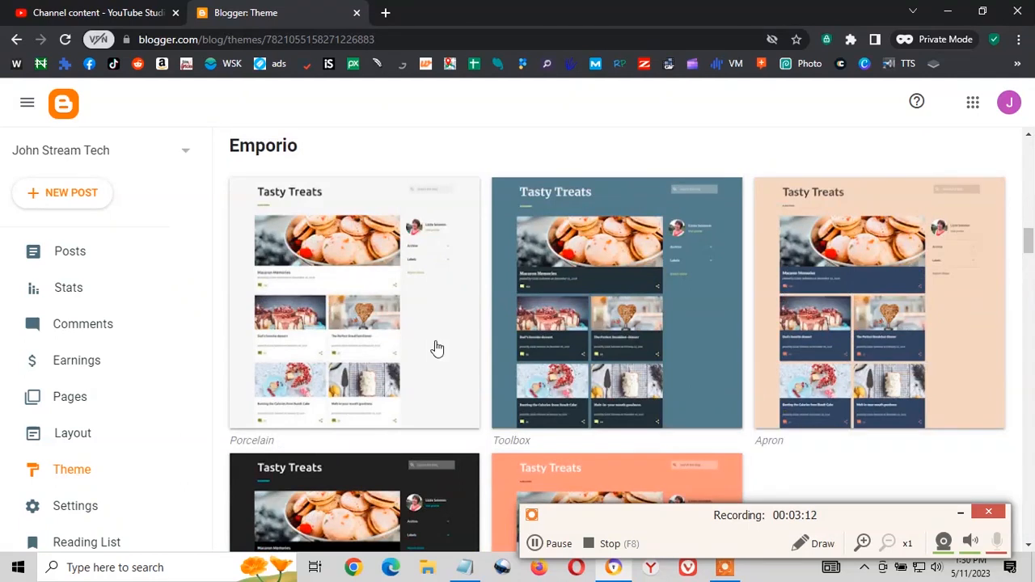
pyautogui.scroll(-15, 436, 347)
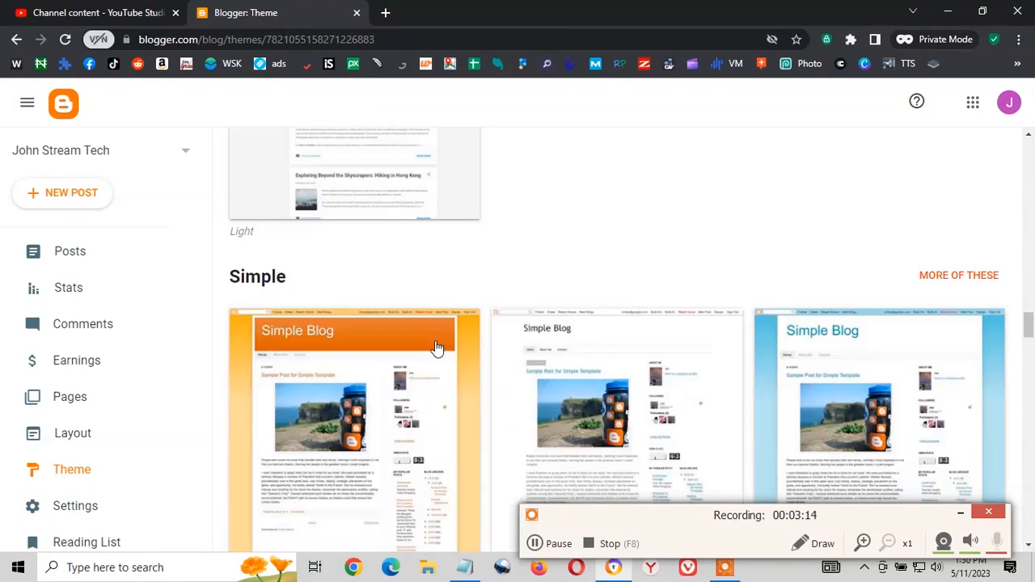
# Examine the rest of the theme gallery, from Simple through Picture Window, Awesome Inc., Watermark and Ethereal to Travel.
pyautogui.scroll(-5, 436, 348)
pyautogui.scroll(4, 436, 348)
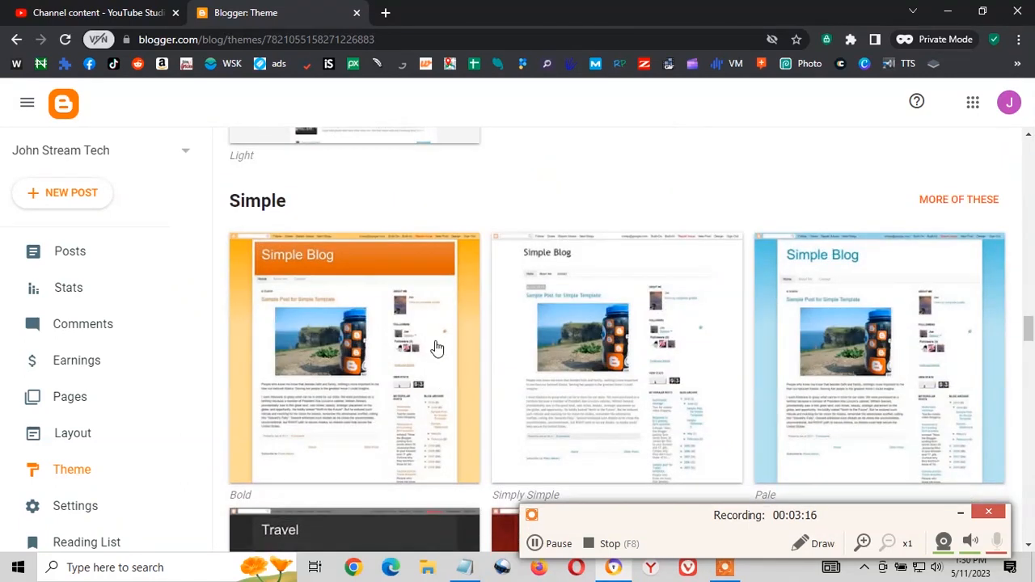
pyautogui.scroll(-14, 436, 347)
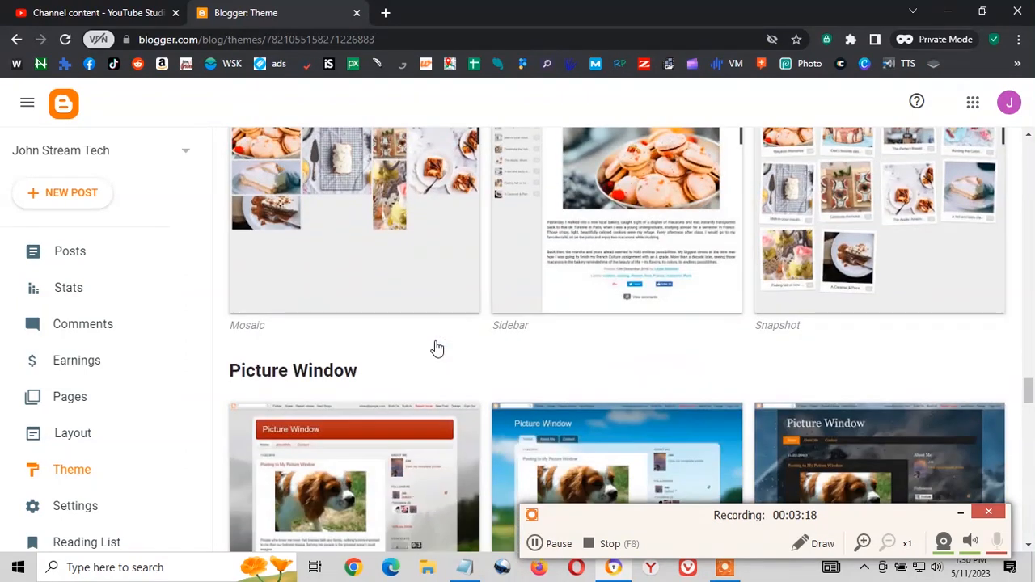
pyautogui.scroll(-4, 436, 348)
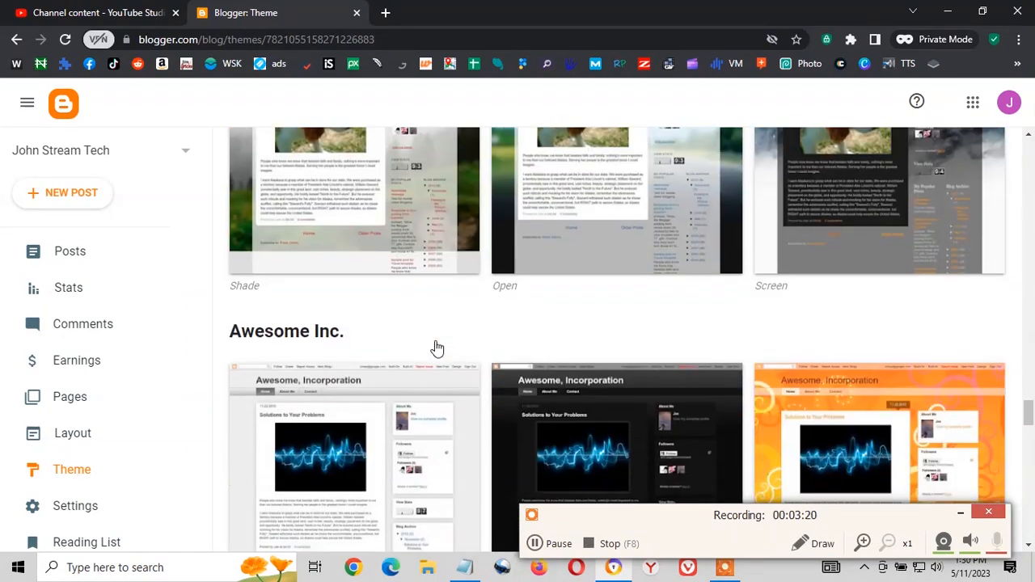
pyautogui.scroll(-3, 437, 348)
pyautogui.scroll(1, 437, 348)
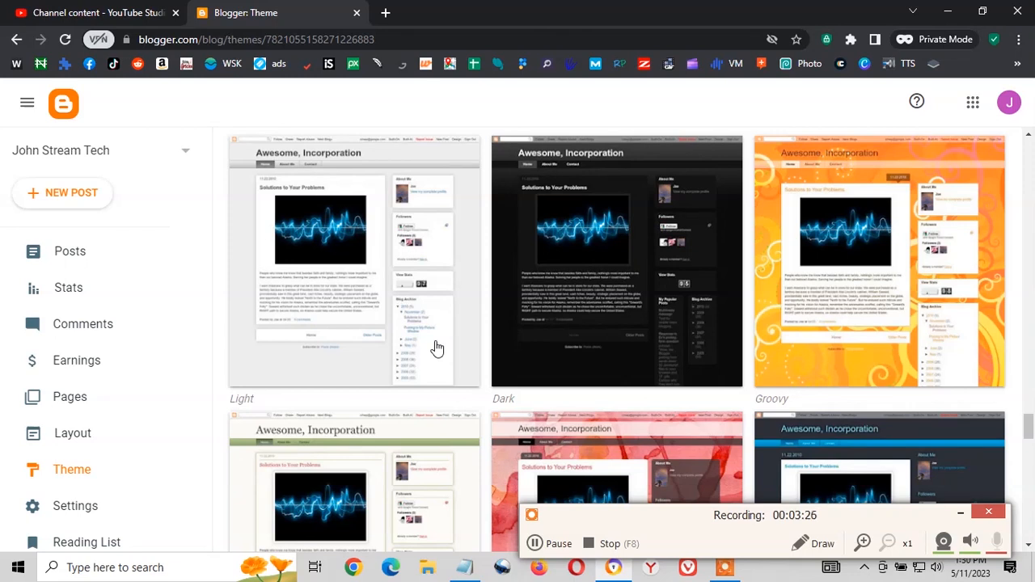
pyautogui.scroll(1, 285, 314)
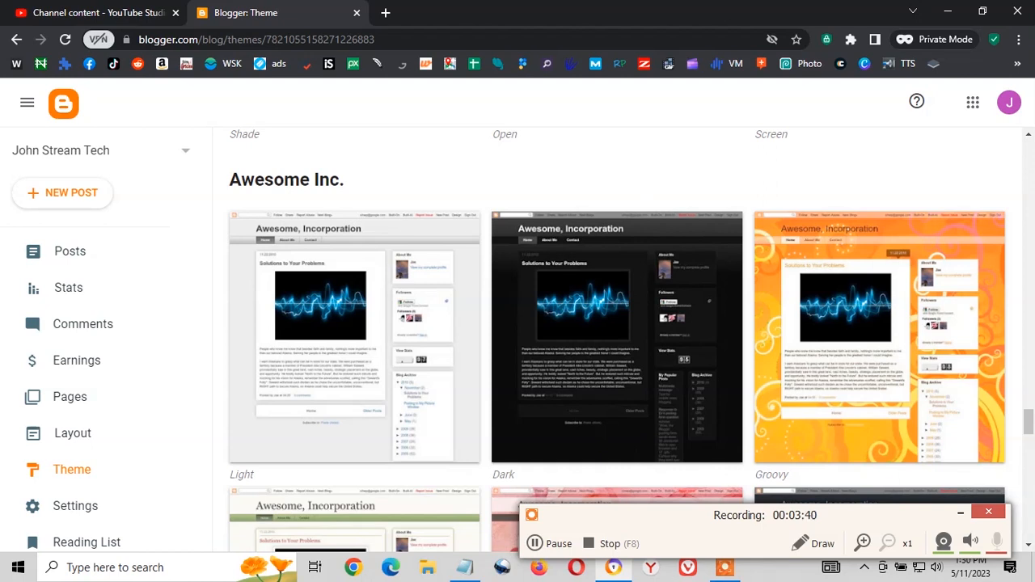
pyautogui.click(962, 514)
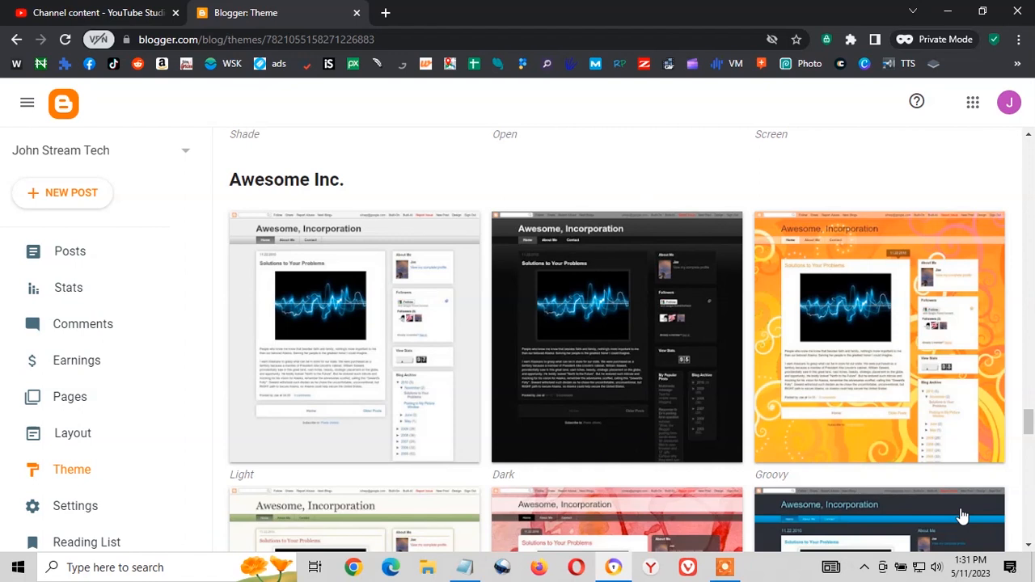
pyautogui.scroll(-3, 341, 365)
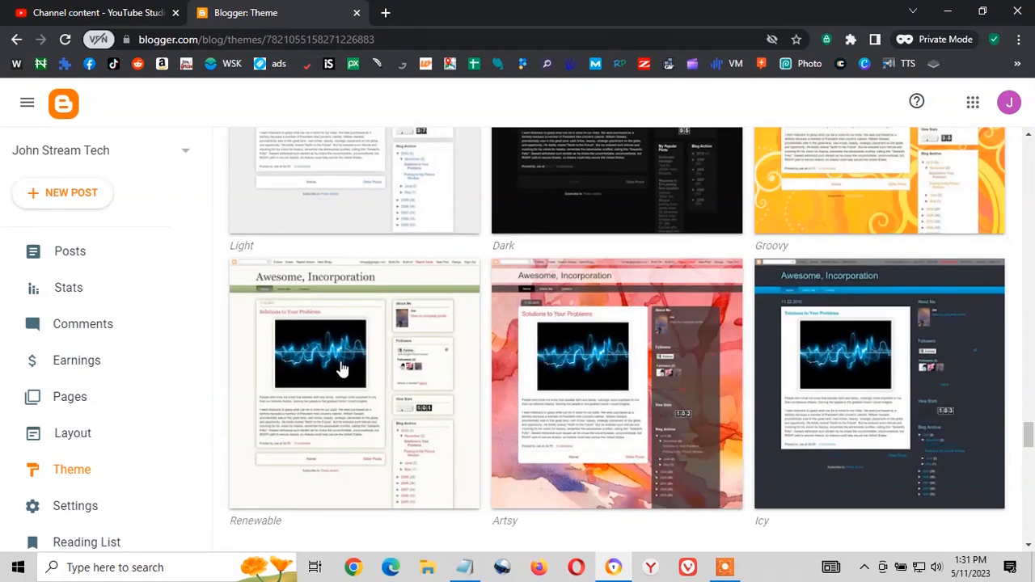
pyautogui.scroll(-8, 341, 367)
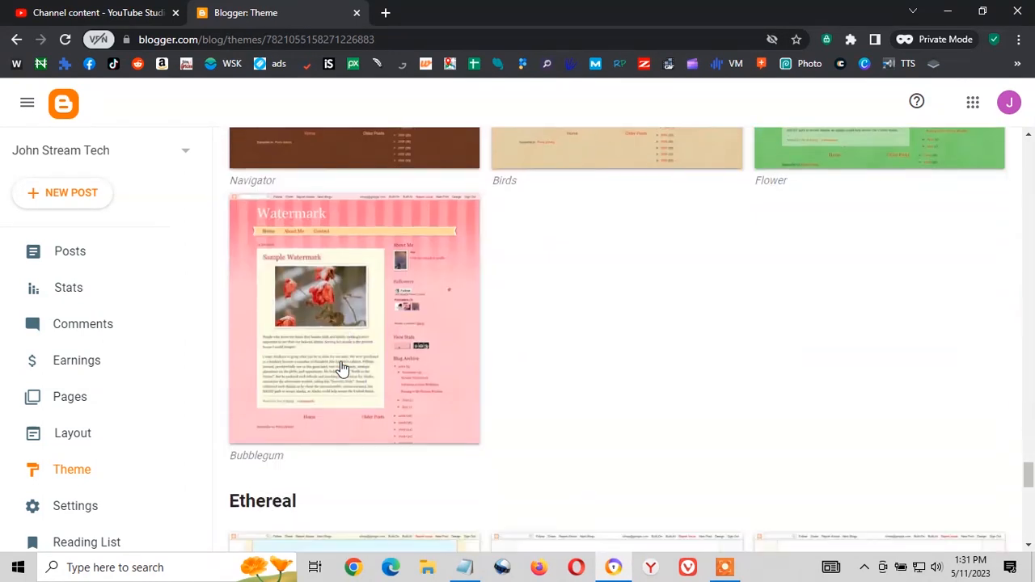
pyautogui.scroll(-9, 341, 367)
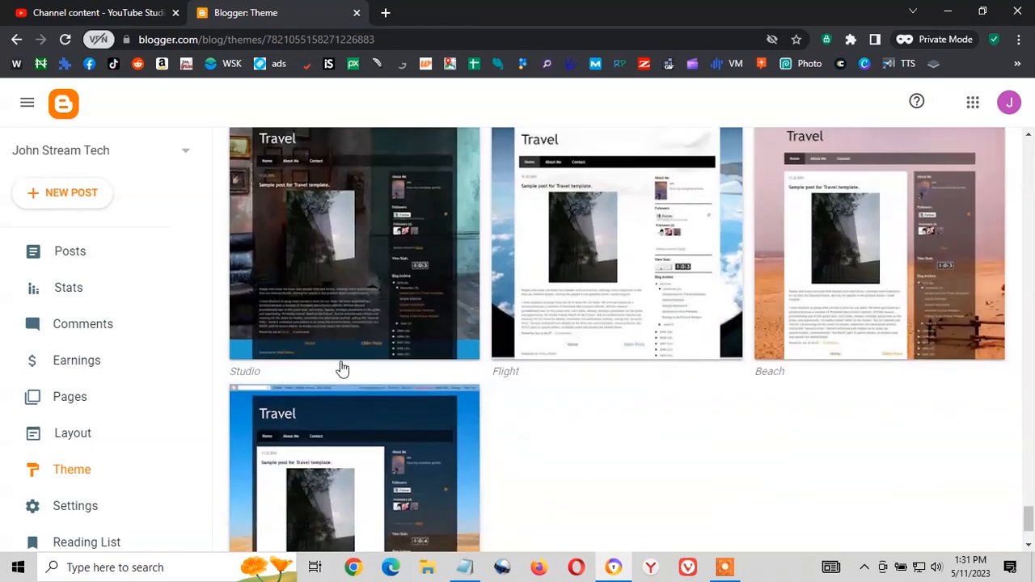
pyautogui.scroll(-2, 342, 368)
pyautogui.scroll(4, 342, 368)
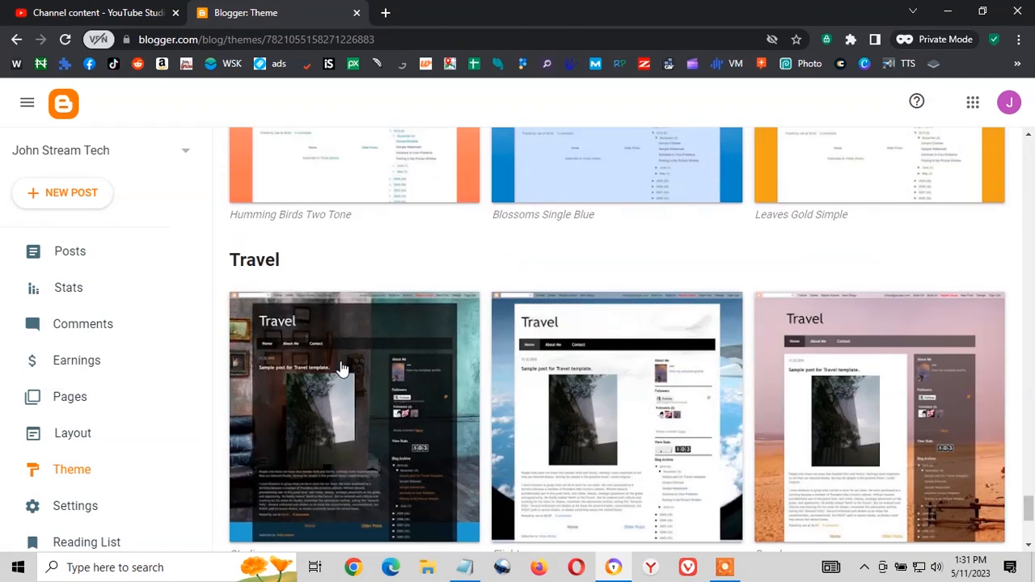
# Review the Travel, Ethereal and Watermark themes again, working back up the gallery to Awesome Inc.
pyautogui.scroll(-3, 340, 368)
pyautogui.scroll(4, 340, 368)
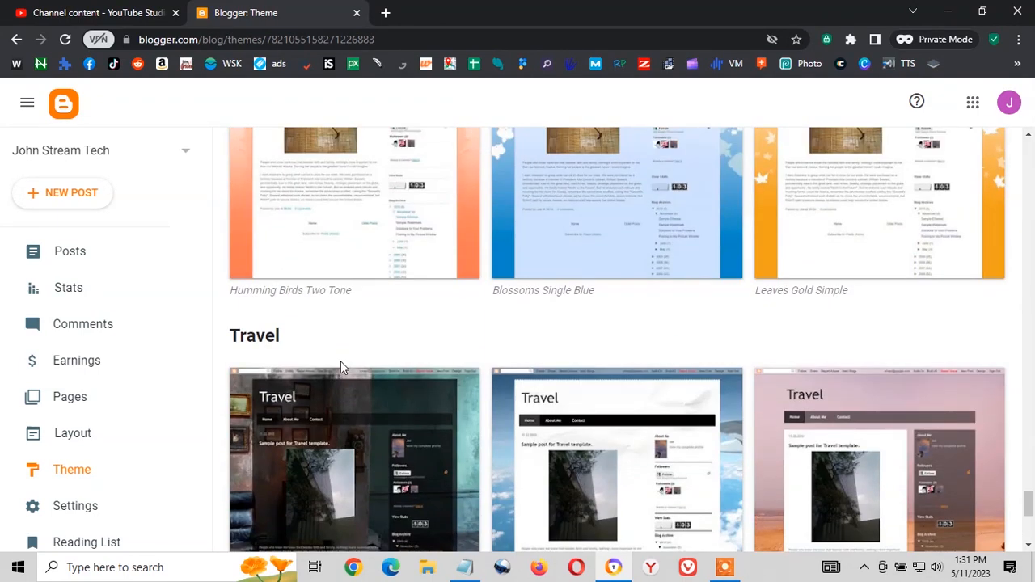
pyautogui.scroll(-2, 340, 366)
pyautogui.scroll(4, 340, 367)
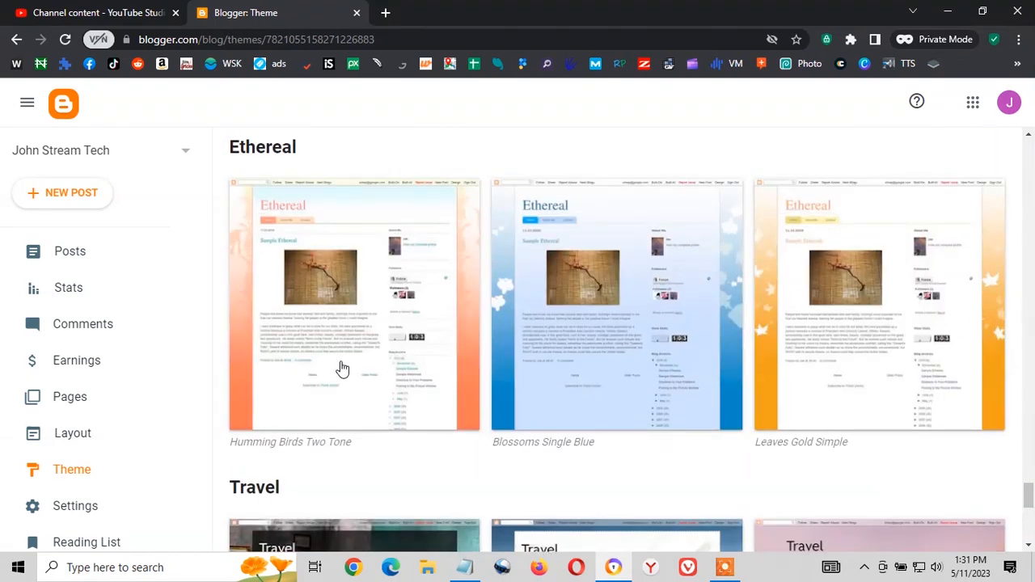
pyautogui.scroll(3, 342, 366)
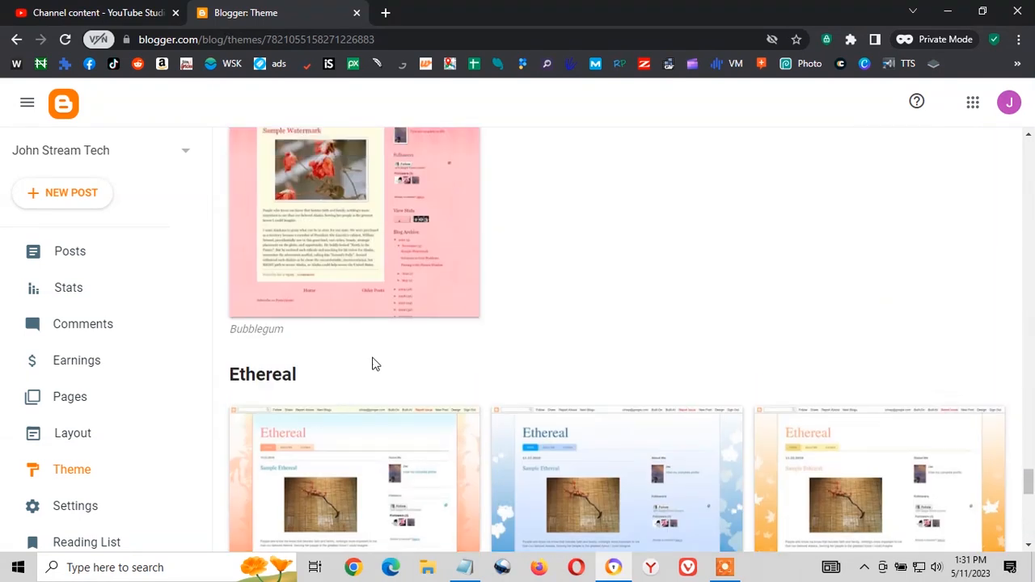
pyautogui.scroll(5, 375, 363)
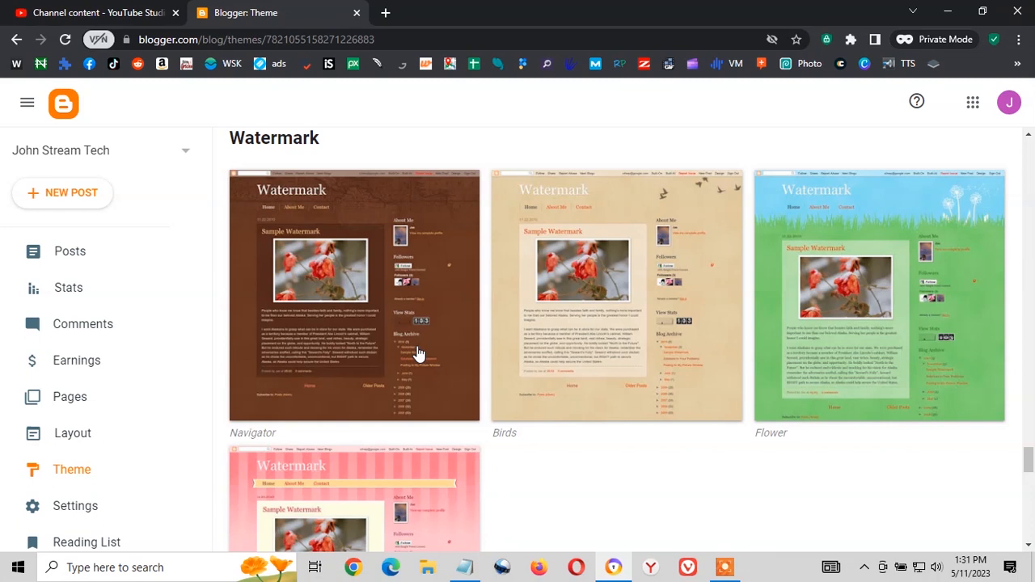
pyautogui.scroll(5, 383, 349)
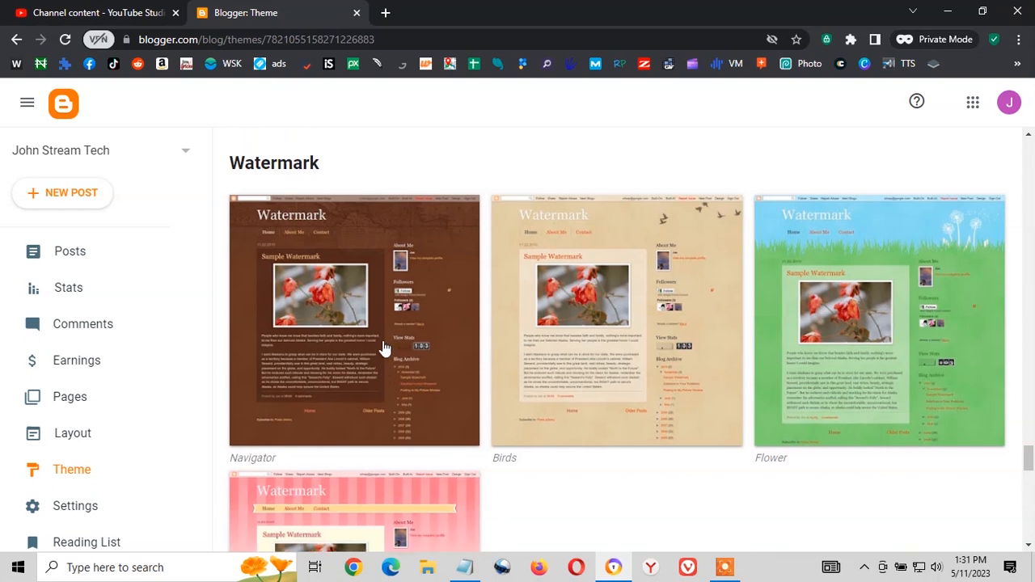
pyautogui.scroll(3, 384, 337)
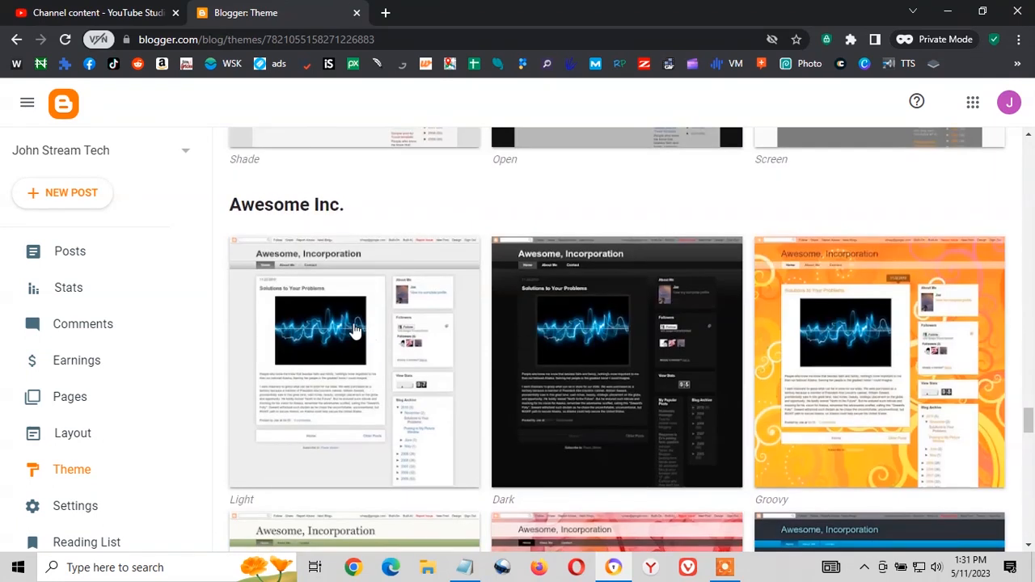
pyautogui.scroll(2, 353, 330)
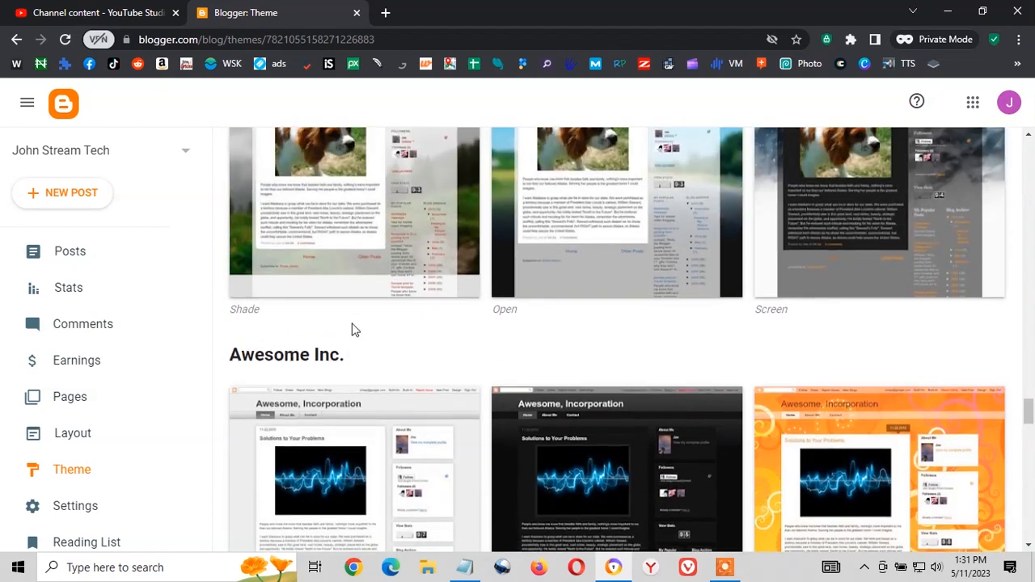
# Compare the Awesome Inc. theme variants Light, Dark, Groovy, Renewable, Artsy and Icy.
pyautogui.scroll(-6, 353, 330)
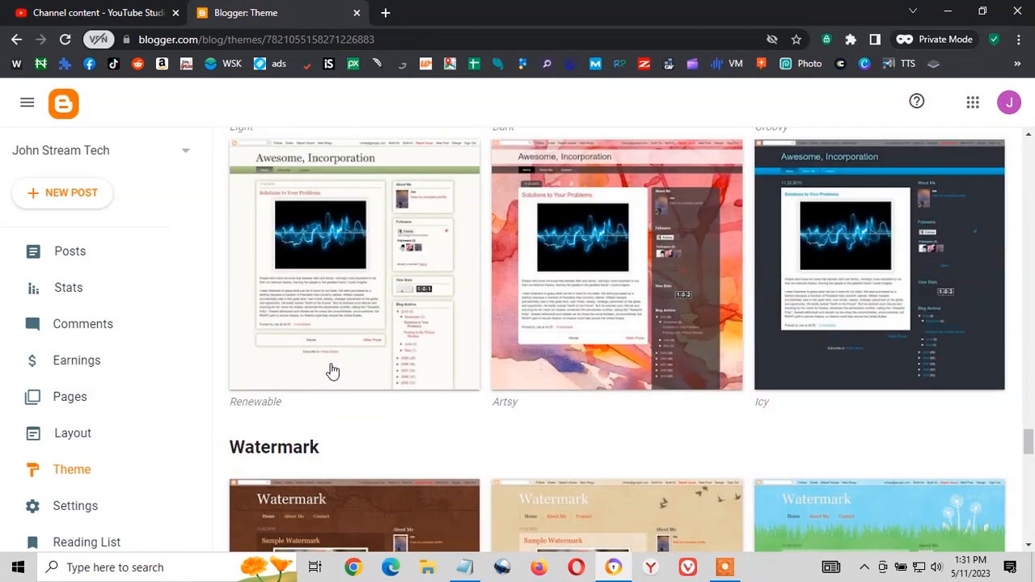
pyautogui.scroll(2, 332, 370)
pyautogui.scroll(2, 332, 370)
pyautogui.scroll(-2, 332, 370)
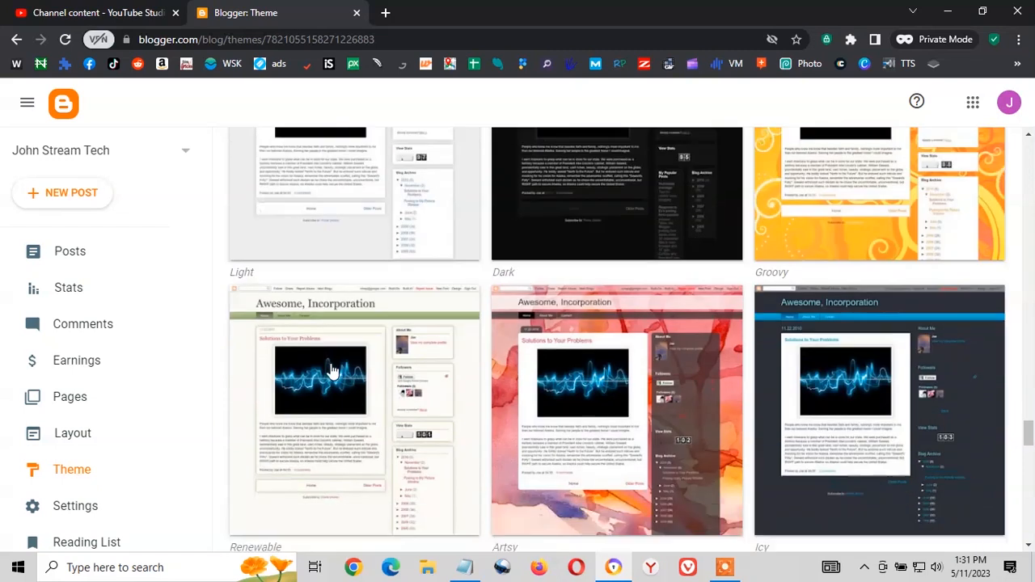
pyautogui.scroll(1, 332, 370)
pyautogui.scroll(2, 332, 370)
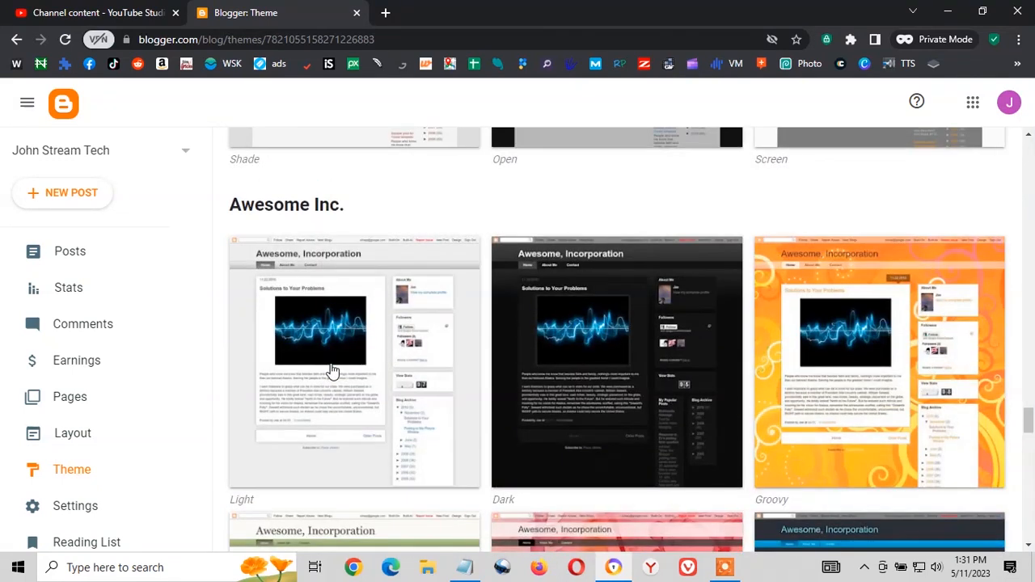
pyautogui.scroll(-1, 332, 370)
pyautogui.scroll(-2, 331, 370)
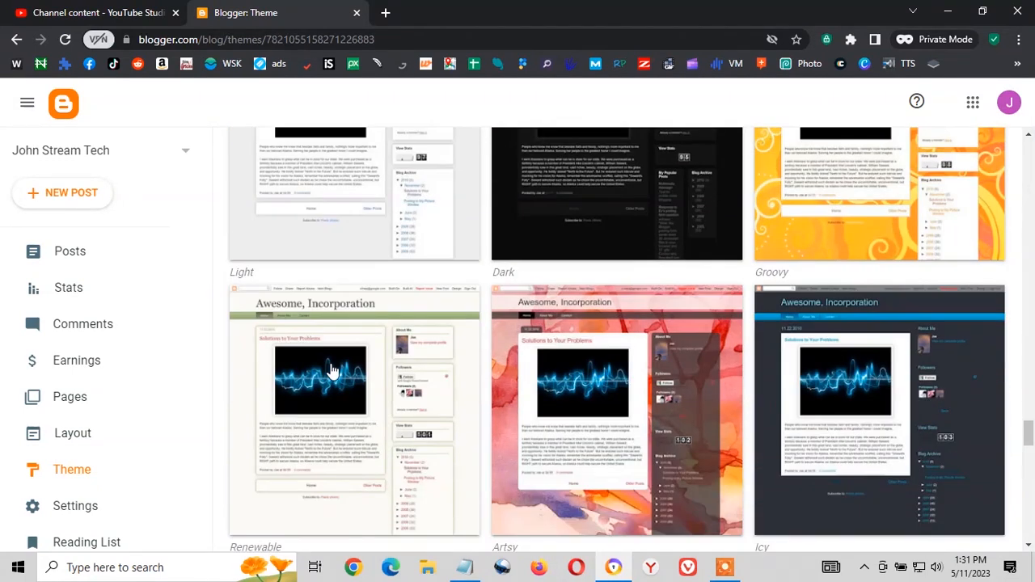
# Apply the Awesome Inc. Renewable theme to the blog and accept the notice about hidden gadgets.
pyautogui.click(331, 371)
pyautogui.scroll(-4, 523, 361)
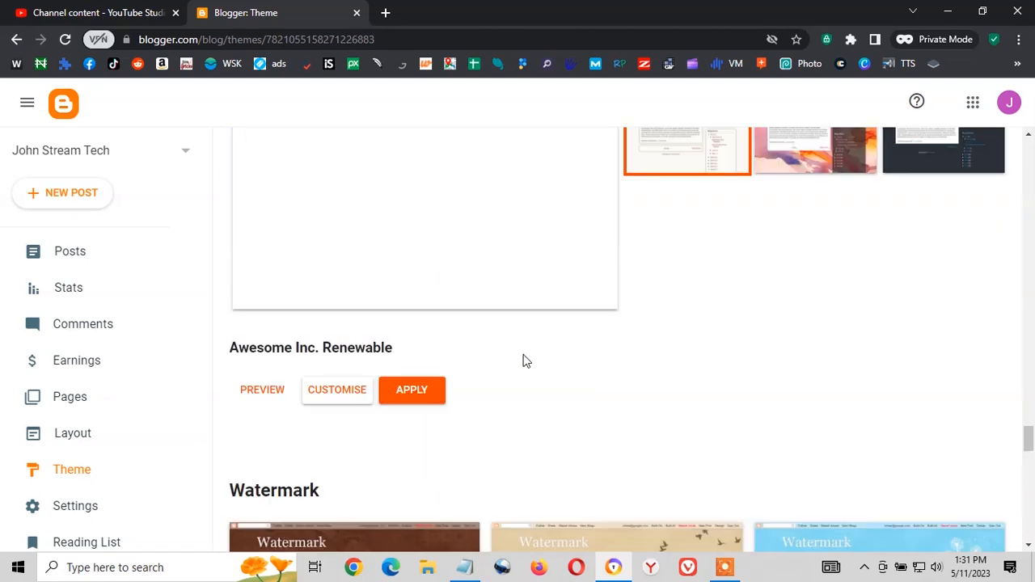
pyautogui.click(407, 391)
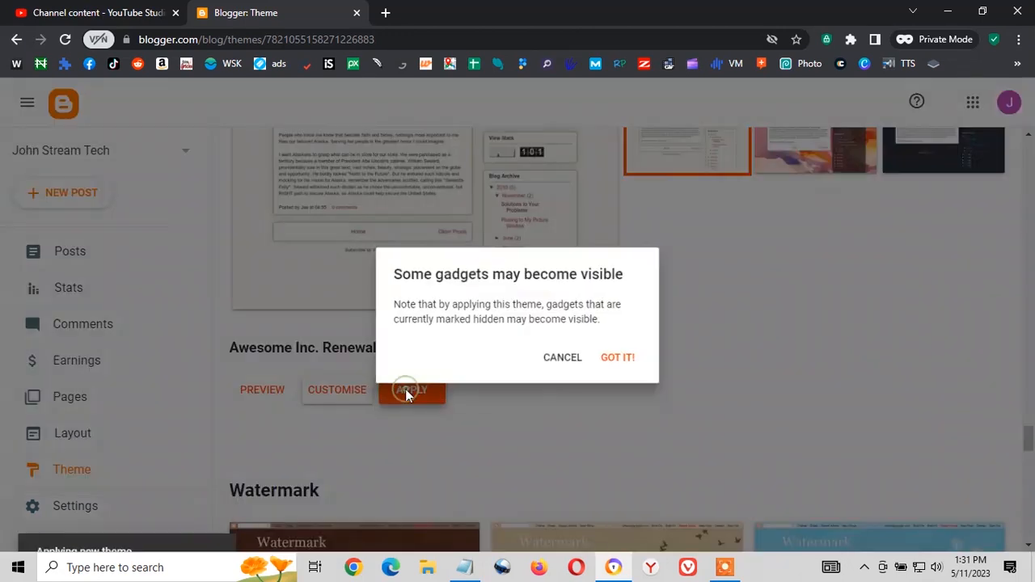
pyautogui.click(624, 361)
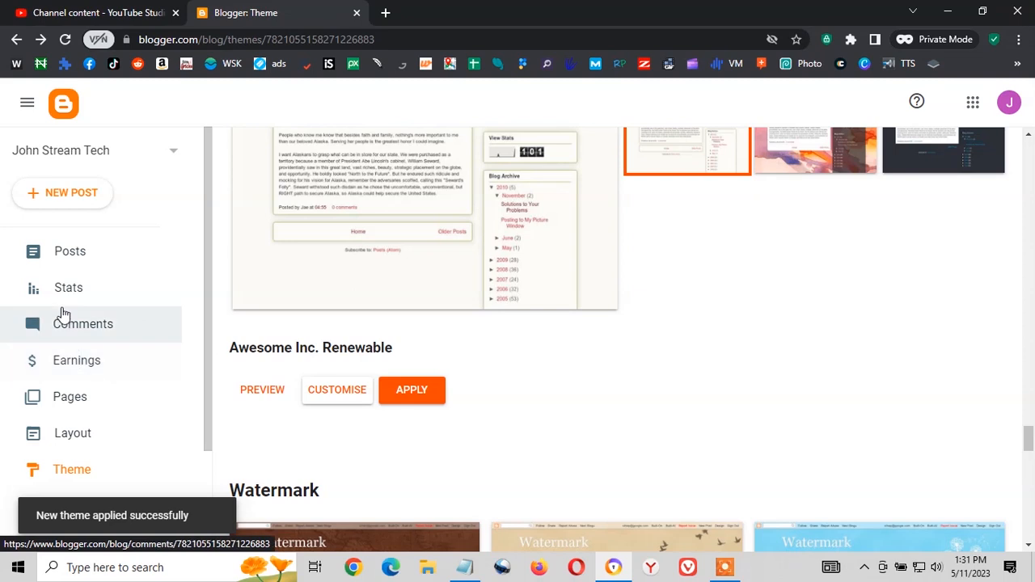
# Create a new blog post and title it "Welcome to John Stream Tech".
pyautogui.click(68, 266)
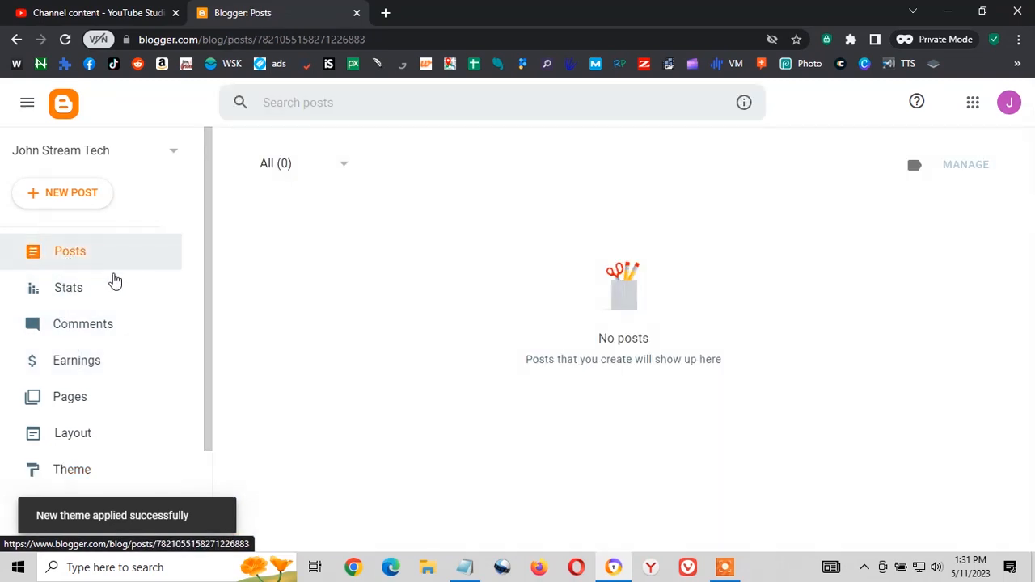
pyautogui.click(101, 192)
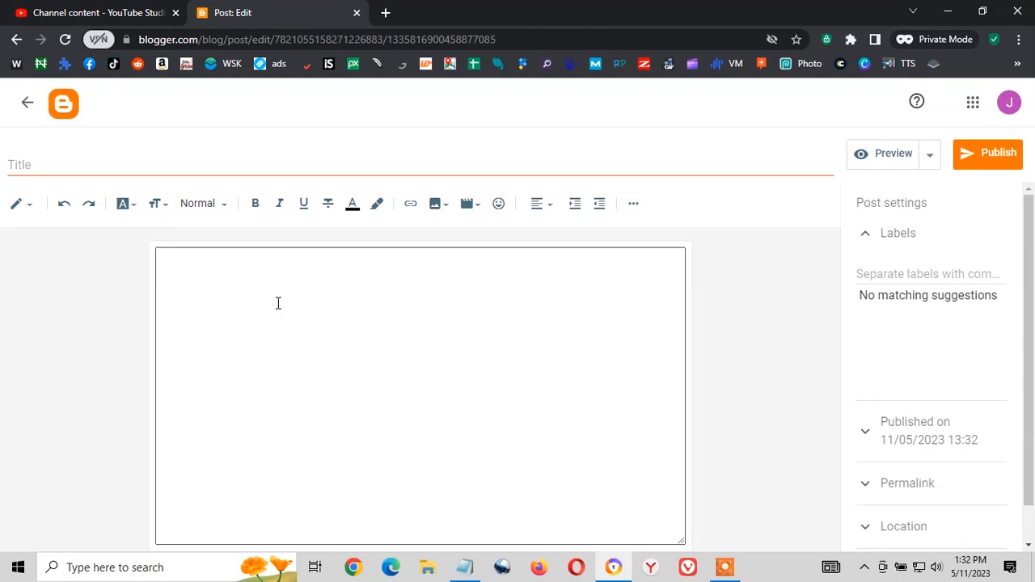
pyautogui.click(239, 162)
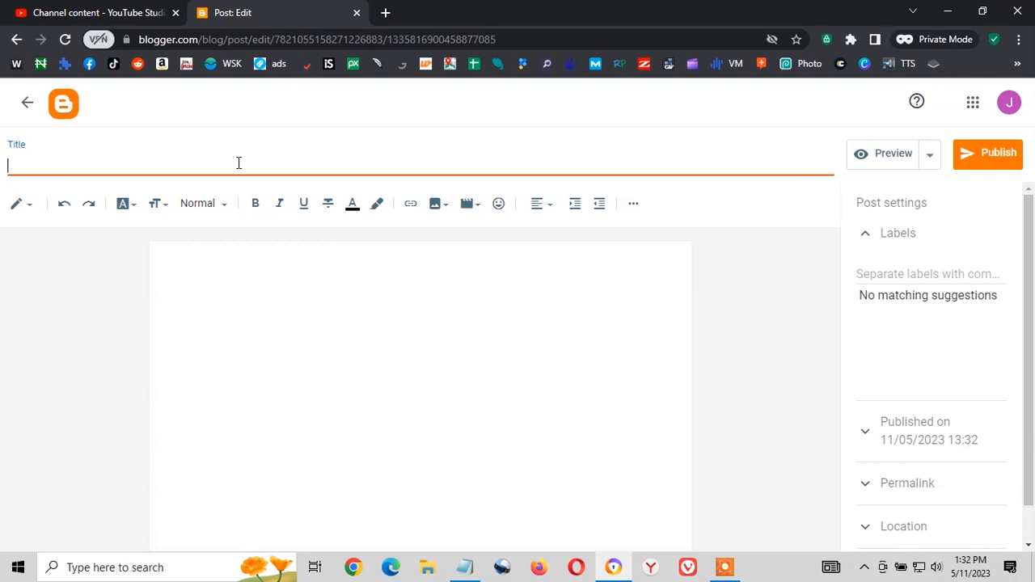
pyautogui.write('John Stream Tech')
pyautogui.press('Home')
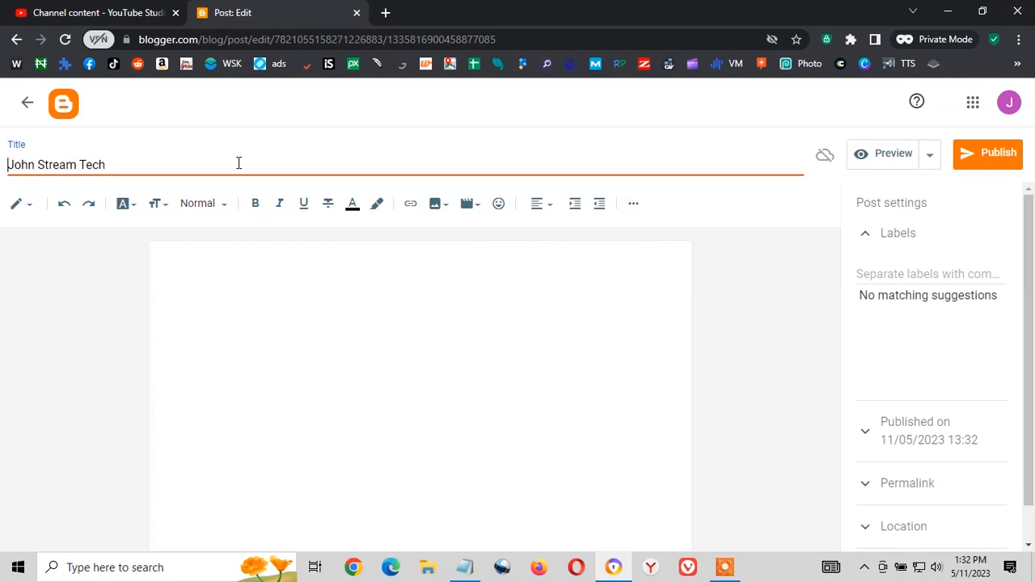
pyautogui.write('Welcome to')
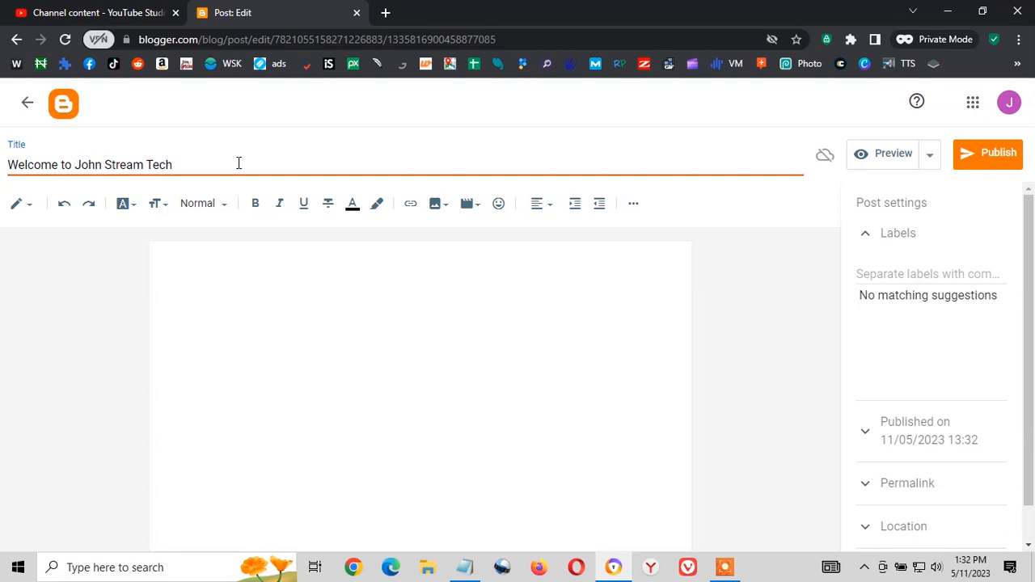
# Write the post body as "Here at John Stream Tech we give amazing tech updates".
pyautogui.click(268, 298)
pyautogui.write('Here at ')
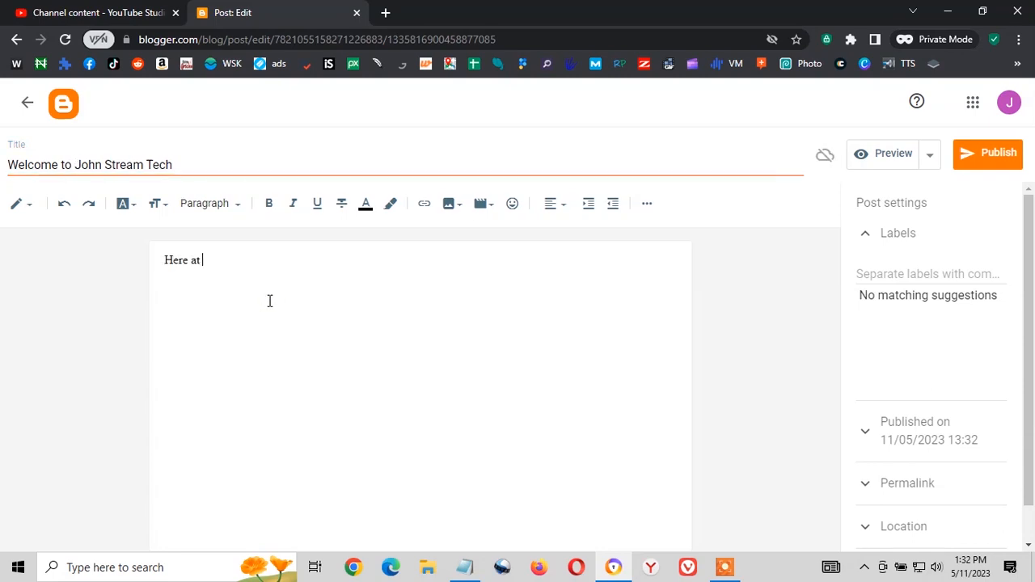
pyautogui.write('John Stream Tech we give amazone tech updates')
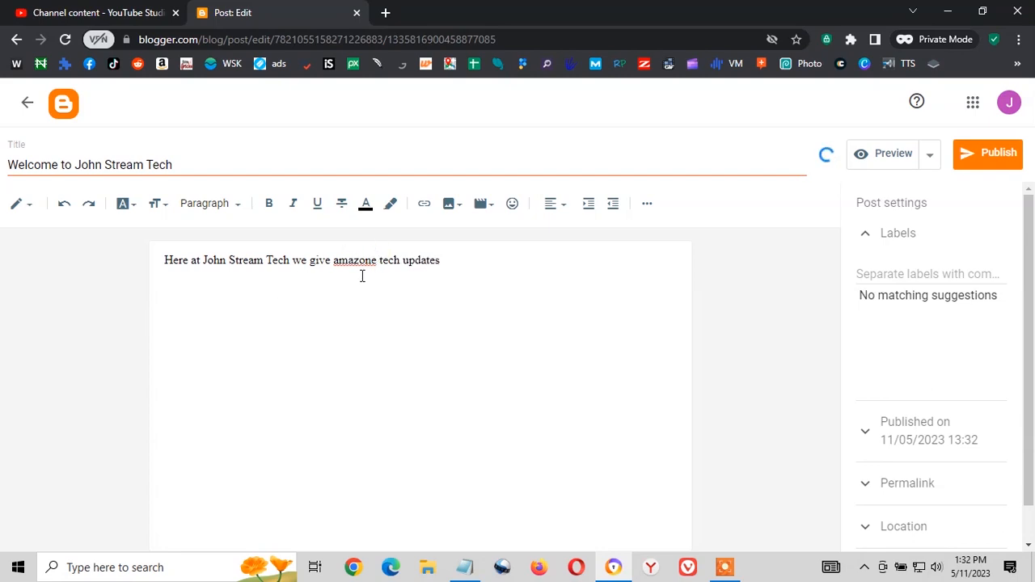
pyautogui.press('Delete')
pyautogui.press('Delete')
pyautogui.press('BackSpace')
pyautogui.write('ing')
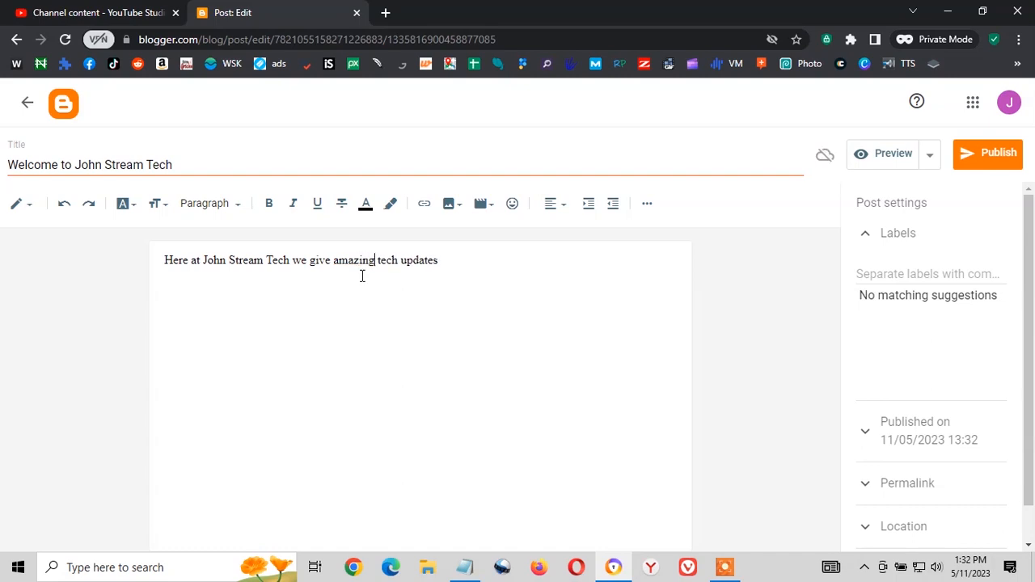
# Label the post "John Stream Tech" and publish it to the blog.
pyautogui.click(399, 260)
pyautogui.click(930, 271)
pyautogui.write('John Stream Tech')
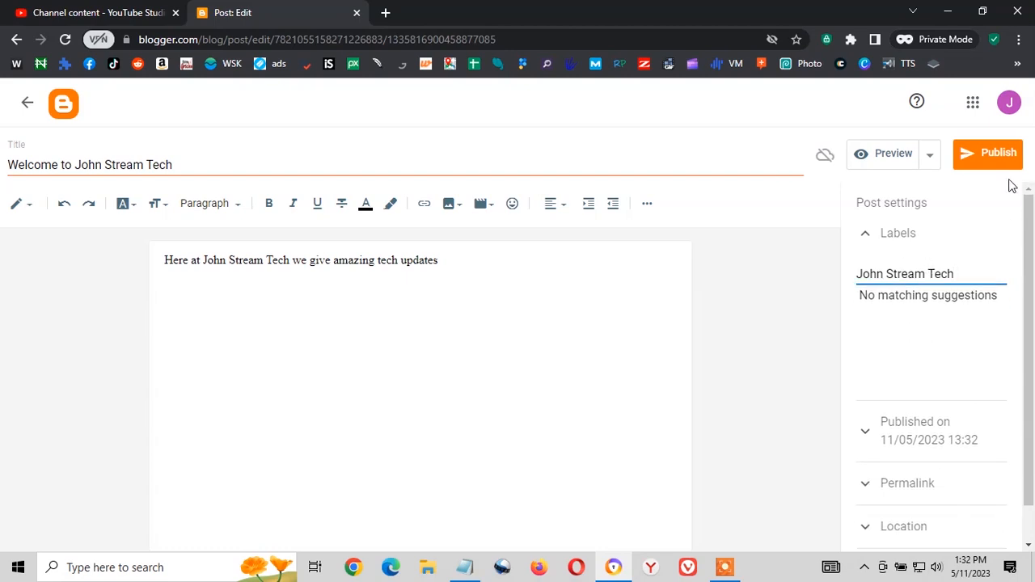
pyautogui.click(1001, 154)
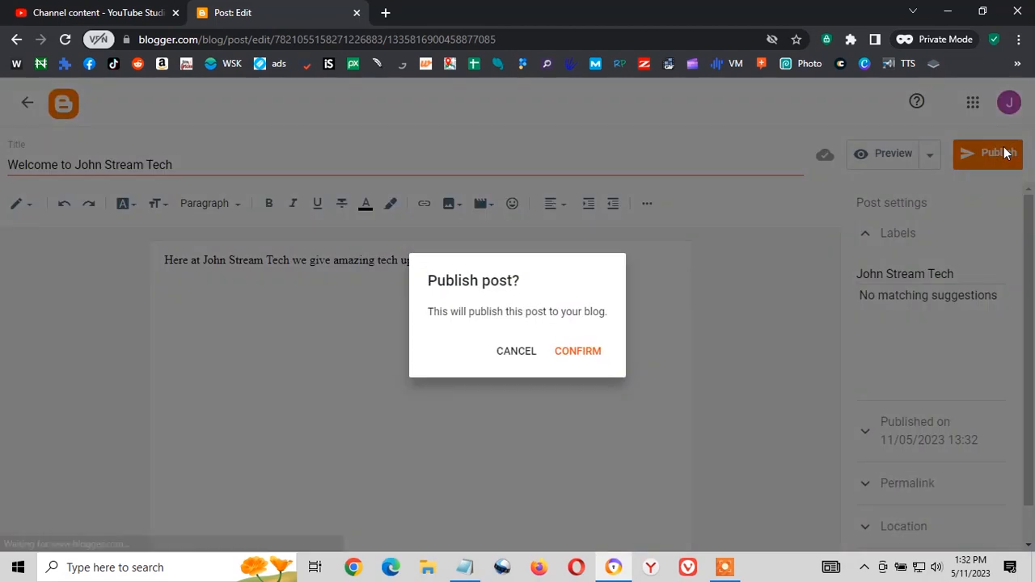
pyautogui.click(587, 353)
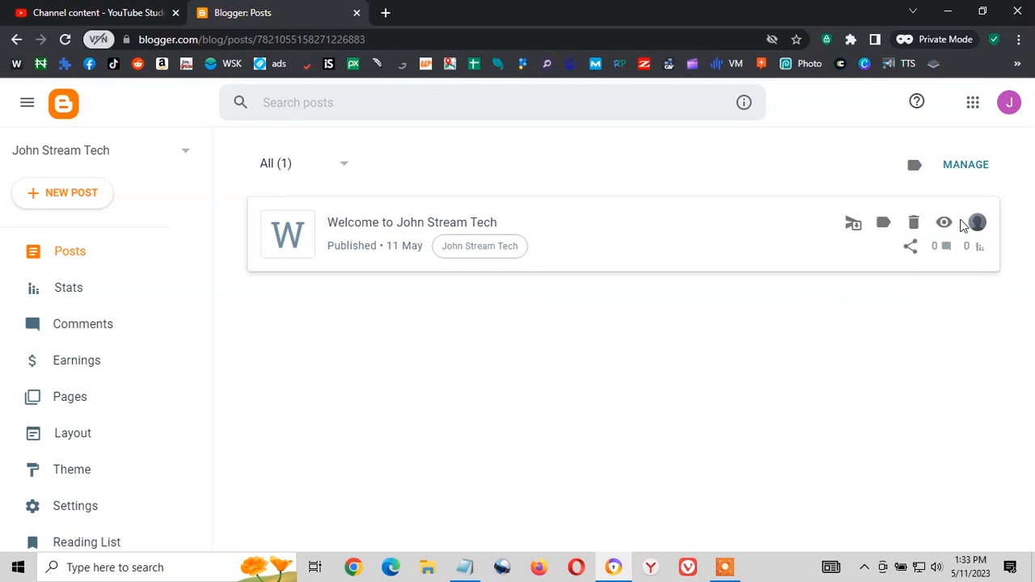
# View the published welcome post on the live blog, and open the blog's home page from there.
pyautogui.click(944, 222)
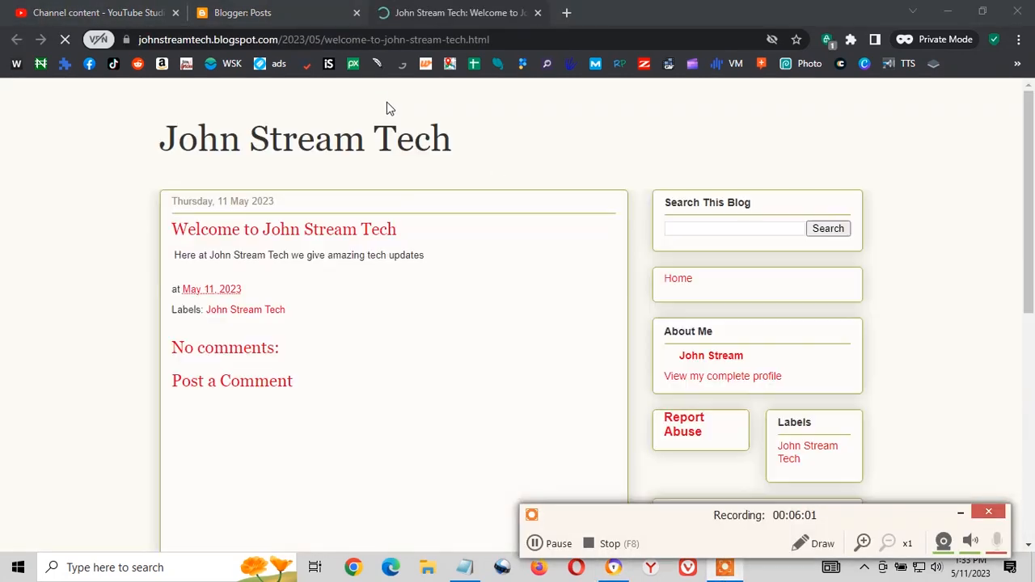
pyautogui.scroll(-2, 256, 370)
pyautogui.scroll(2, 279, 355)
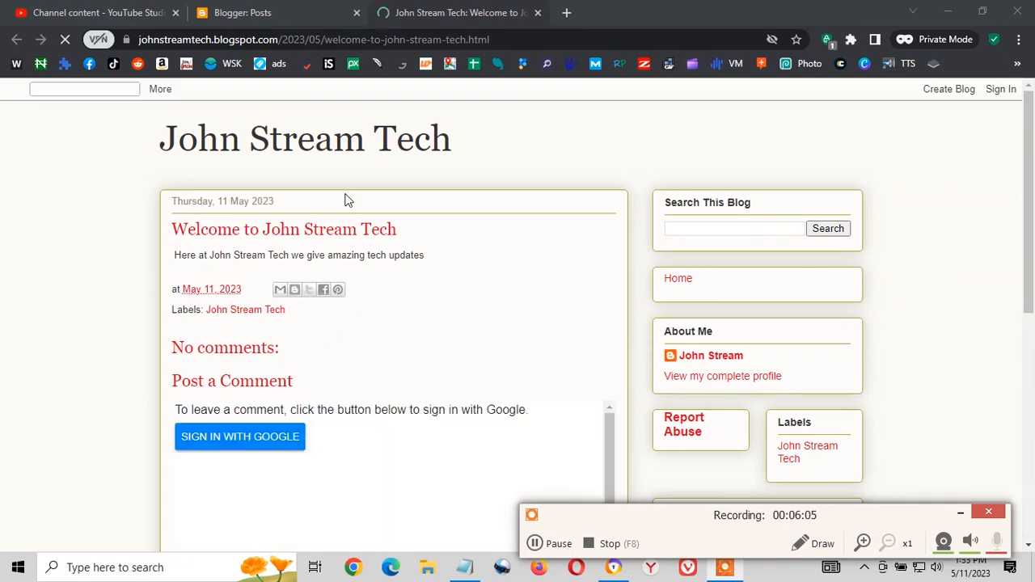
pyautogui.click(336, 148)
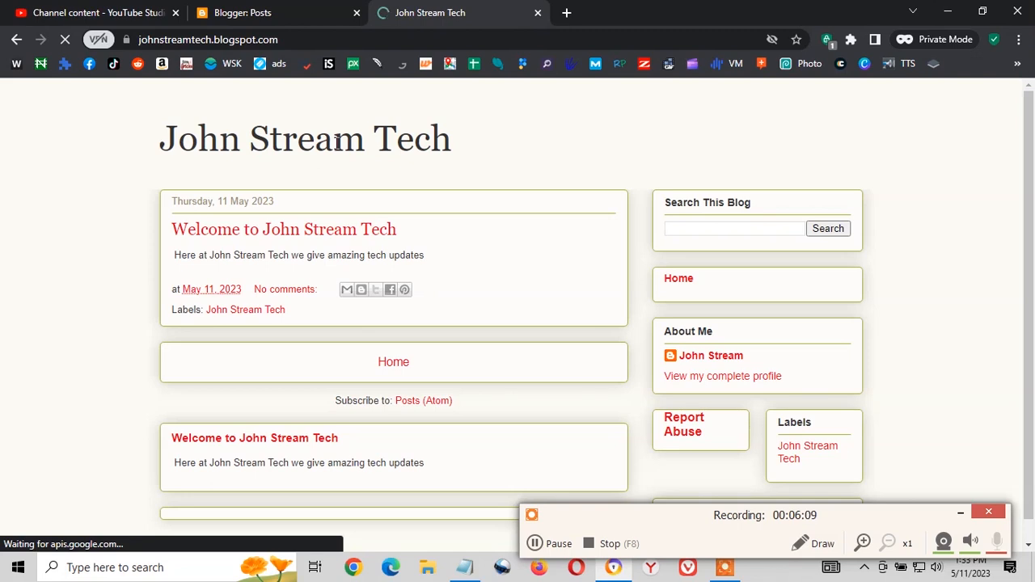